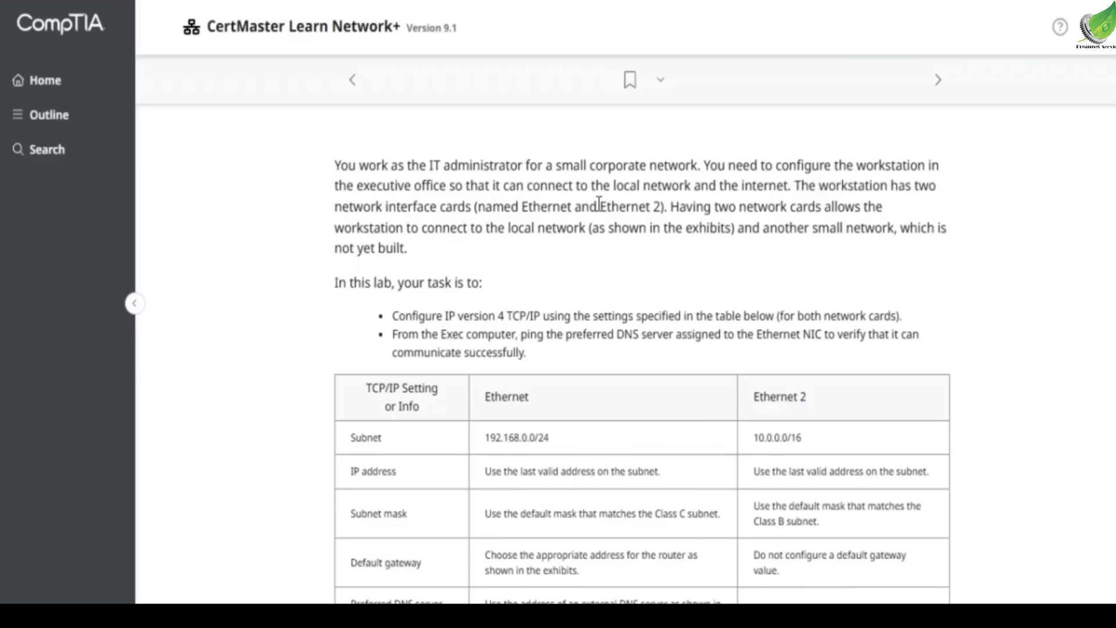
Step: Read the lab scenario, its tasks and the TCP/IP settings table for Ethernet and Ethernet 2
left_click_drag(696, 206, 600, 227)
left_click(600, 227)
left_click_drag(760, 227, 885, 228)
left_click(885, 228)
left_click_drag(336, 247, 414, 248)
left_click(416, 249)
scroll(423, 255, "down", 2)
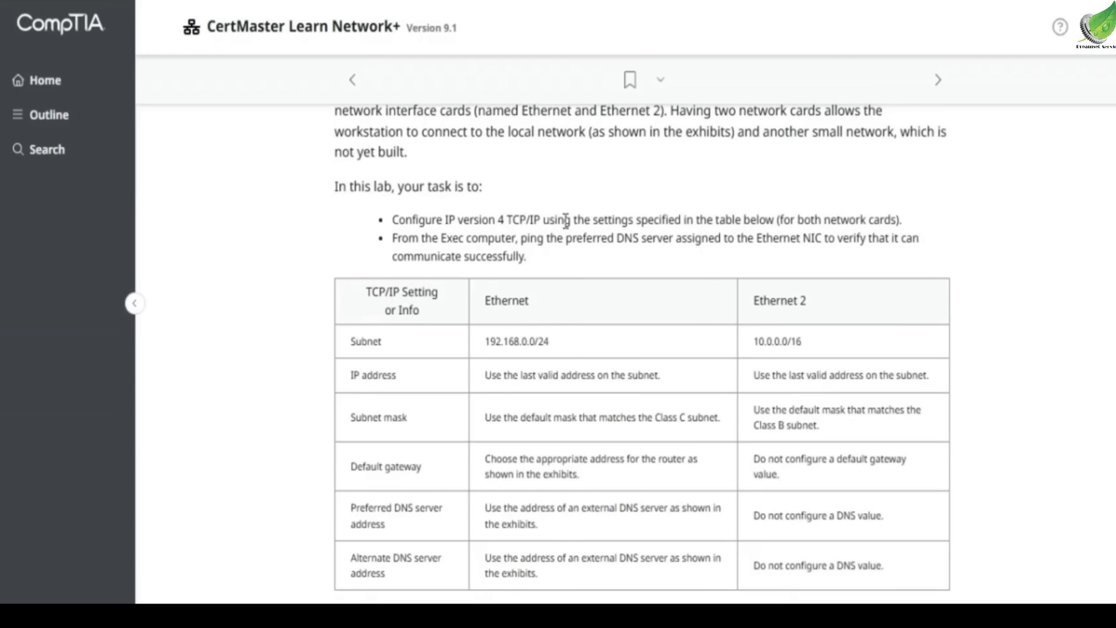
left_click_drag(591, 222, 786, 221)
left_click(789, 219)
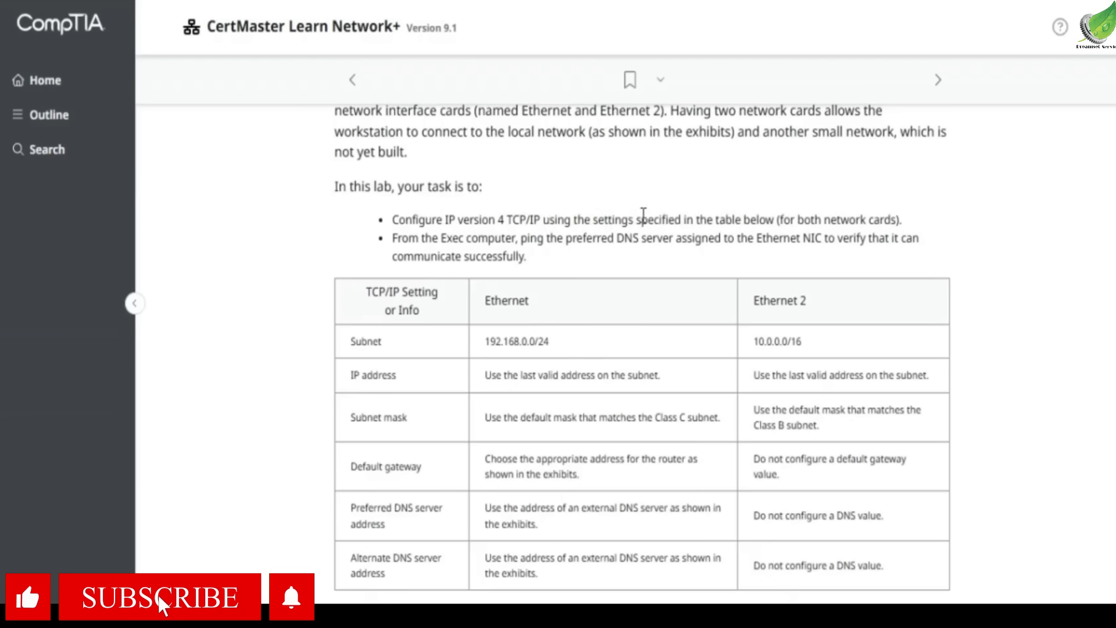
scroll(575, 209, "down", 2)
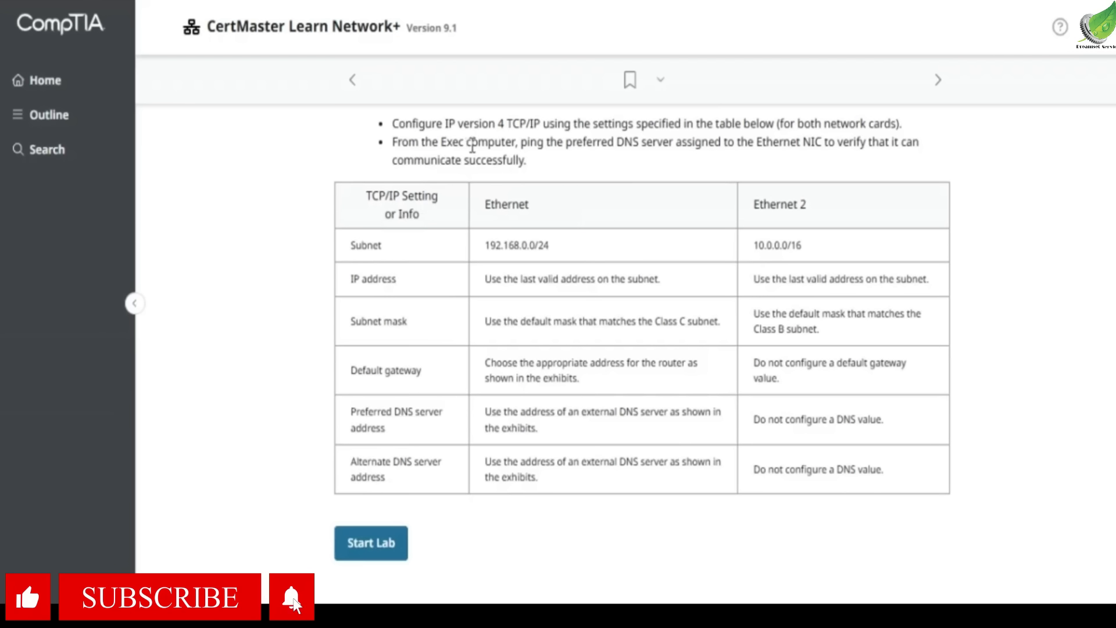
left_click_drag(608, 144, 517, 153)
left_click(572, 166)
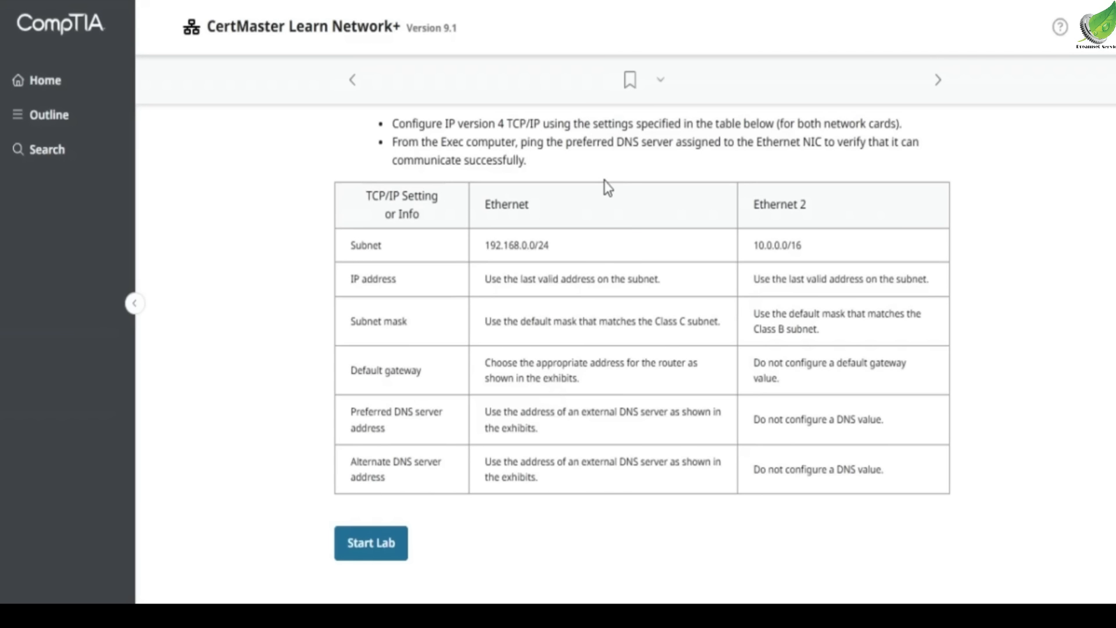
Step: Start the lab on configuring IP addresses
scroll(604, 198, "down", 2)
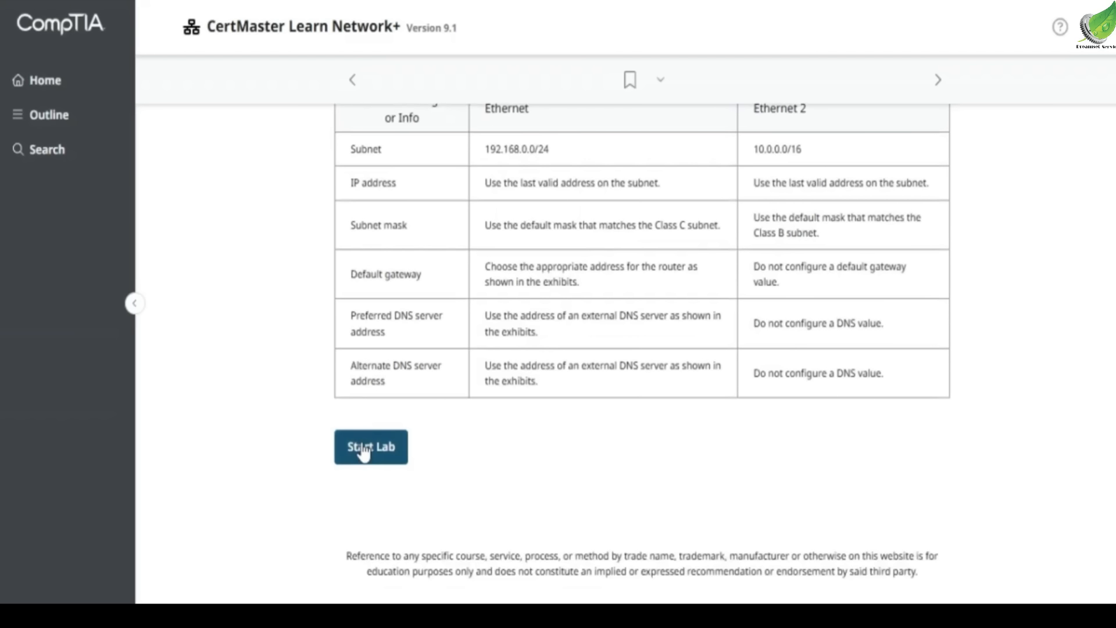
left_click(363, 449)
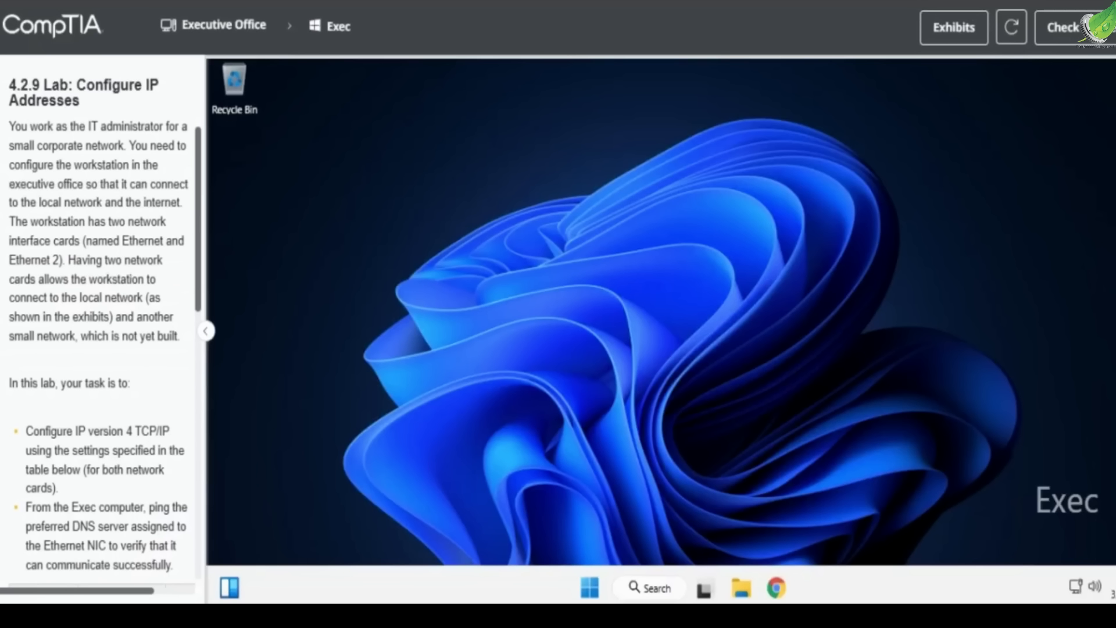
left_click_drag(55, 431, 157, 428)
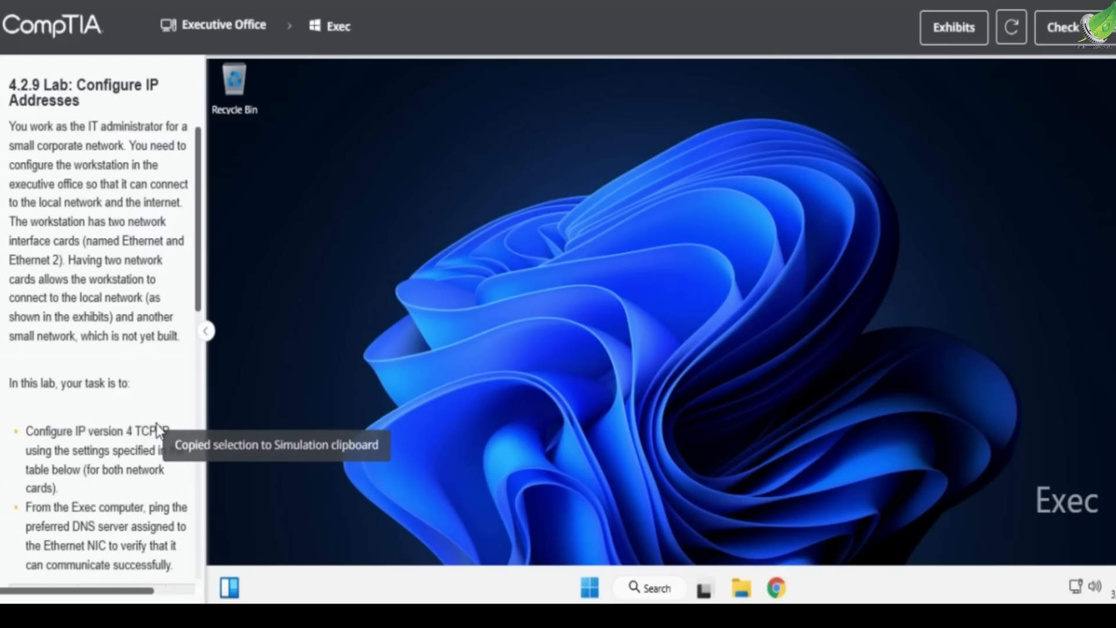
right_click(590, 588)
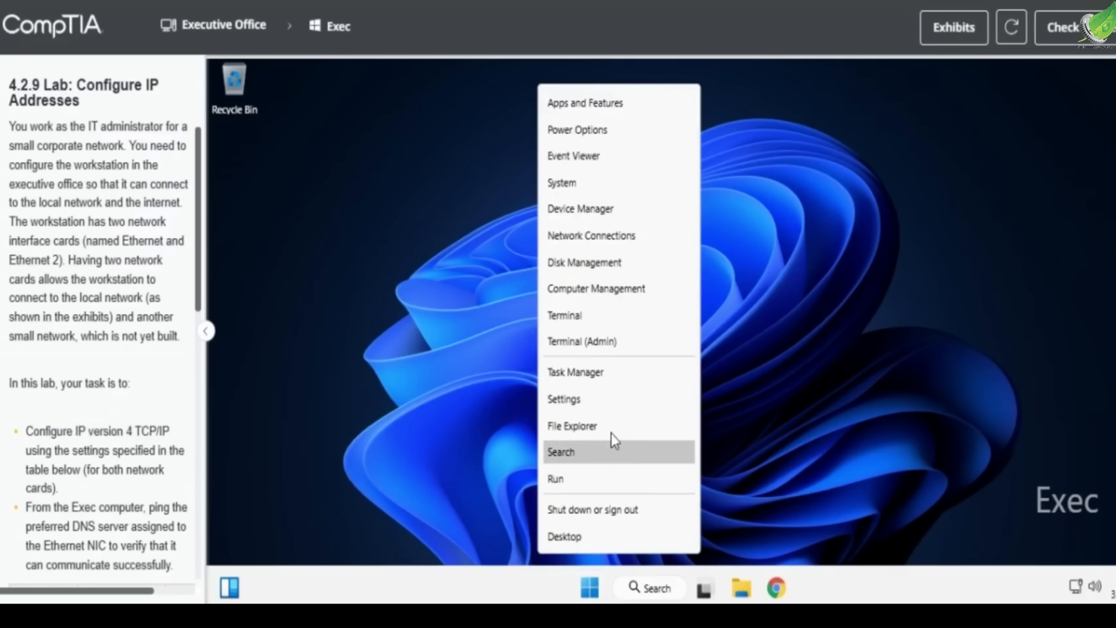
key("super")
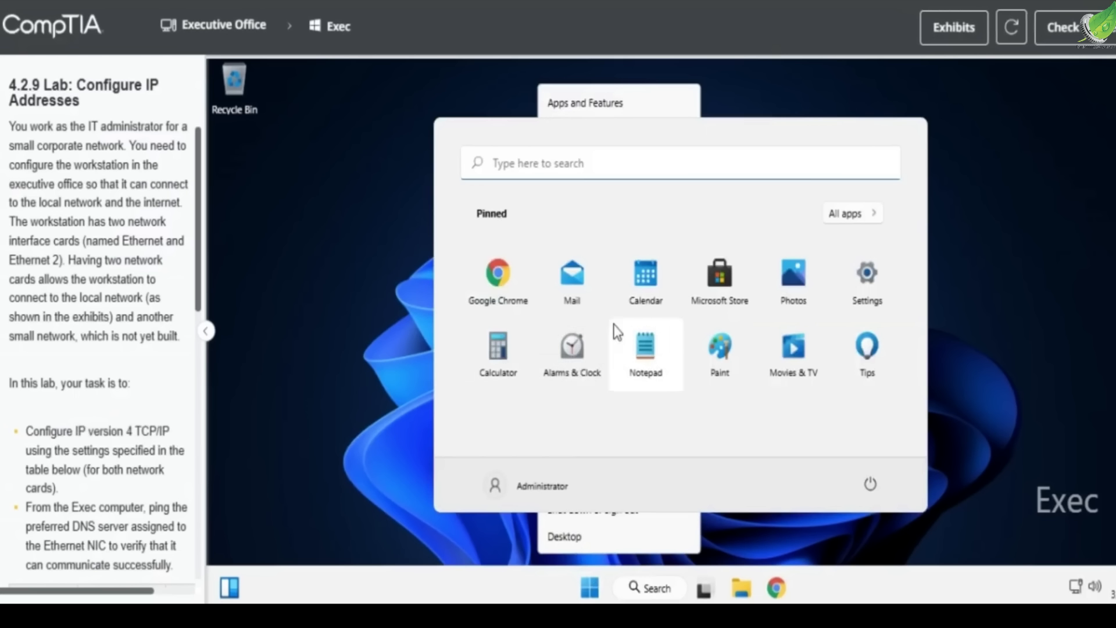
left_click(399, 362)
Step: Open the Network & internet page of the Exec computer's Settings and maximize the window
right_click(590, 588)
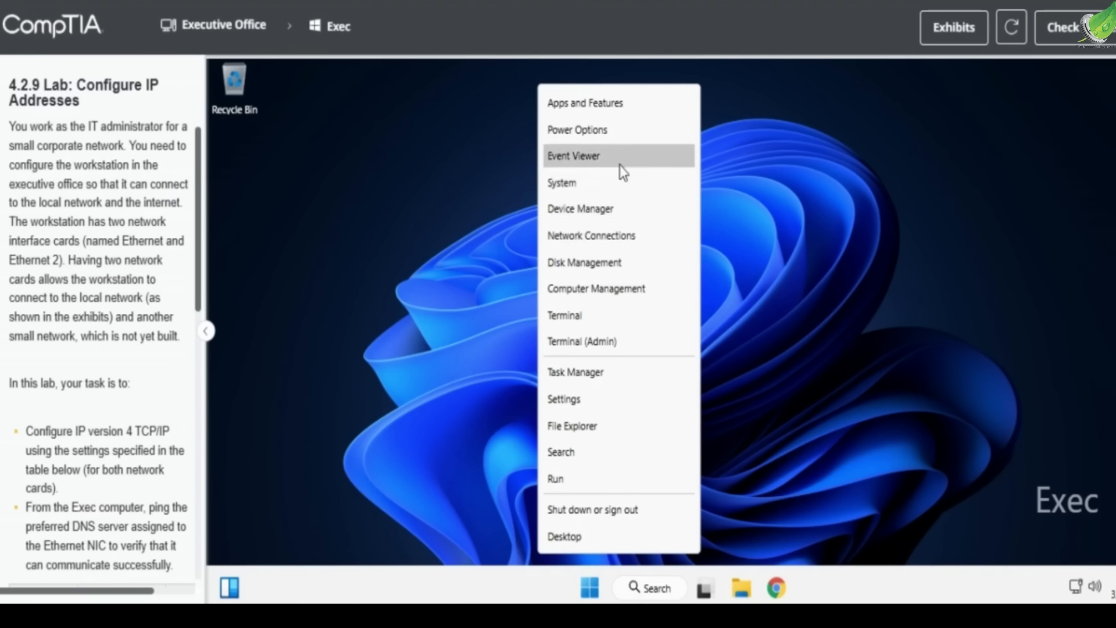
left_click(611, 401)
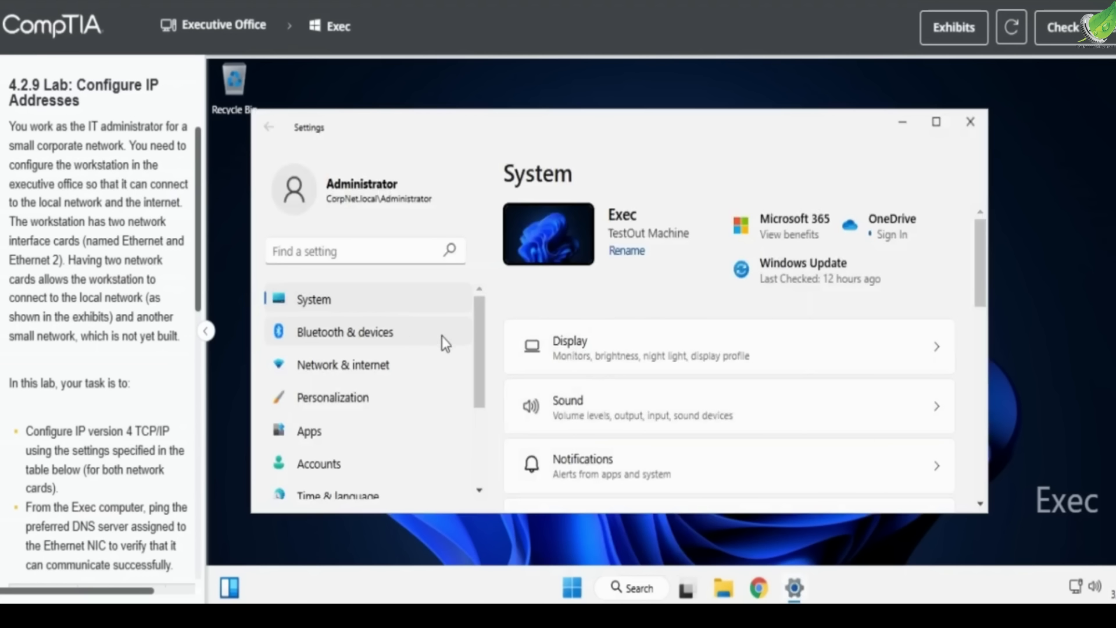
left_click(417, 365)
left_click(936, 122)
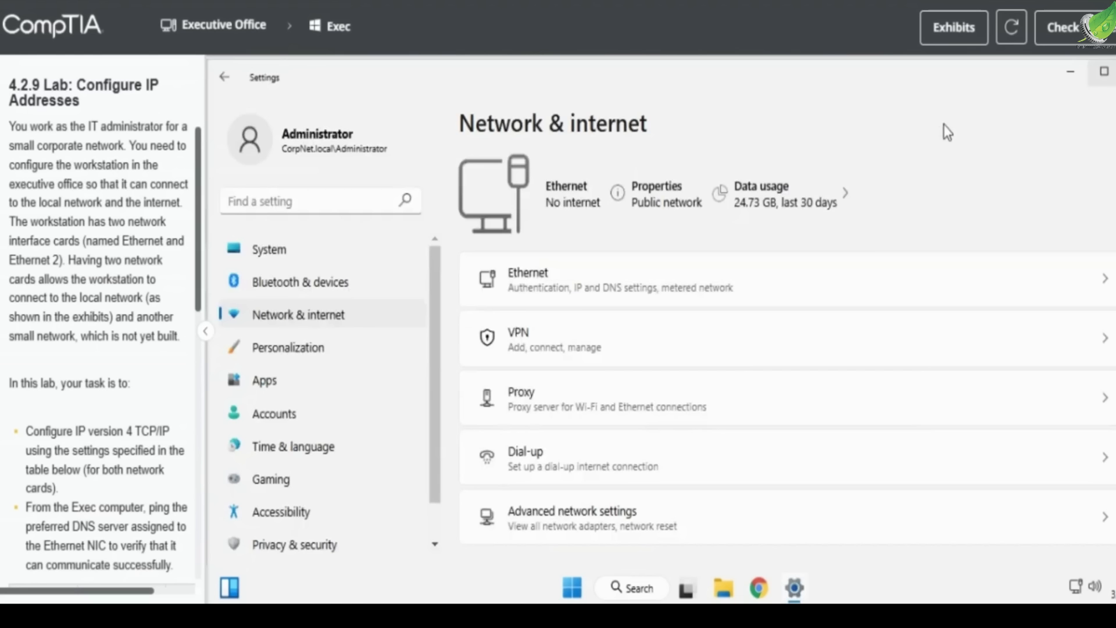
Step: Open the Ethernet adapter's manual IPv4 settings for editing and set the IP address to 192.168.0.254
left_click(725, 285)
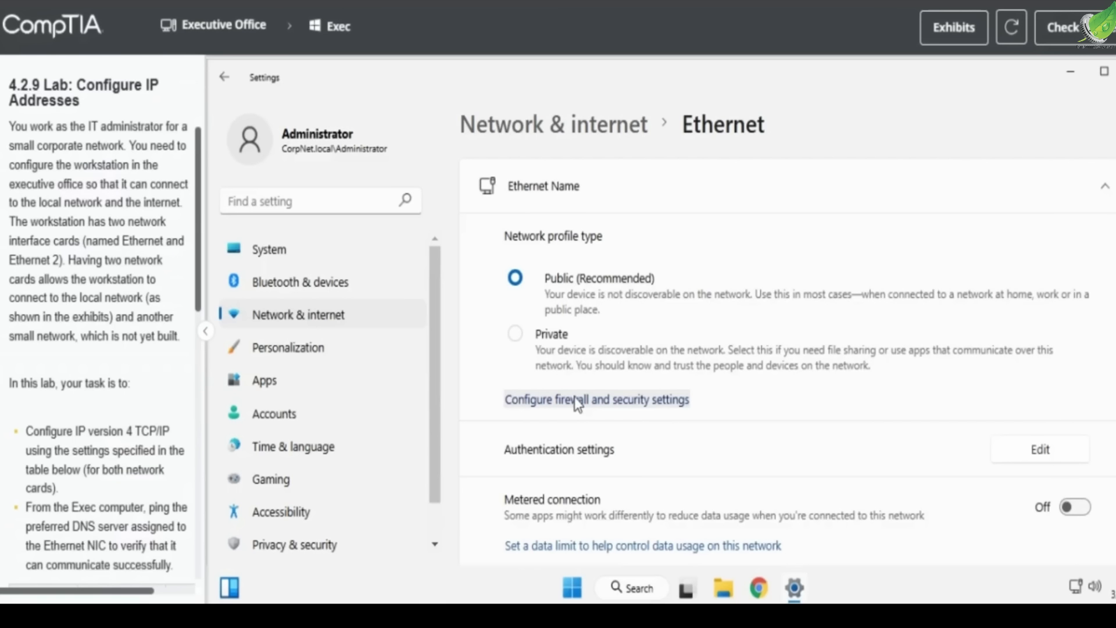
scroll(739, 422, "down", 2)
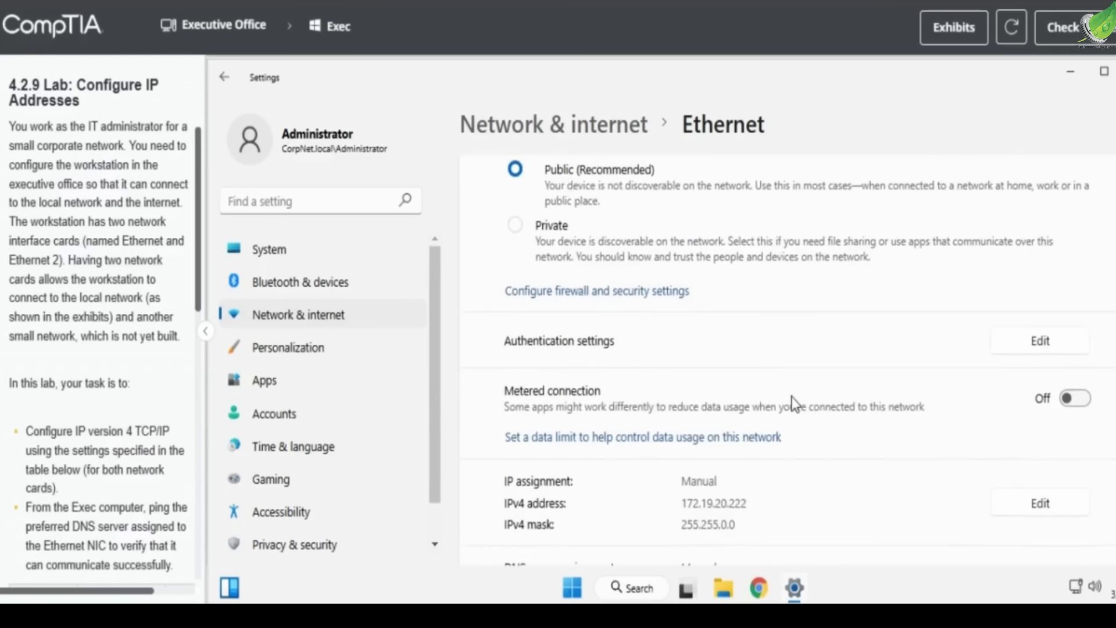
scroll(791, 397, "down", 2)
left_click(1021, 420)
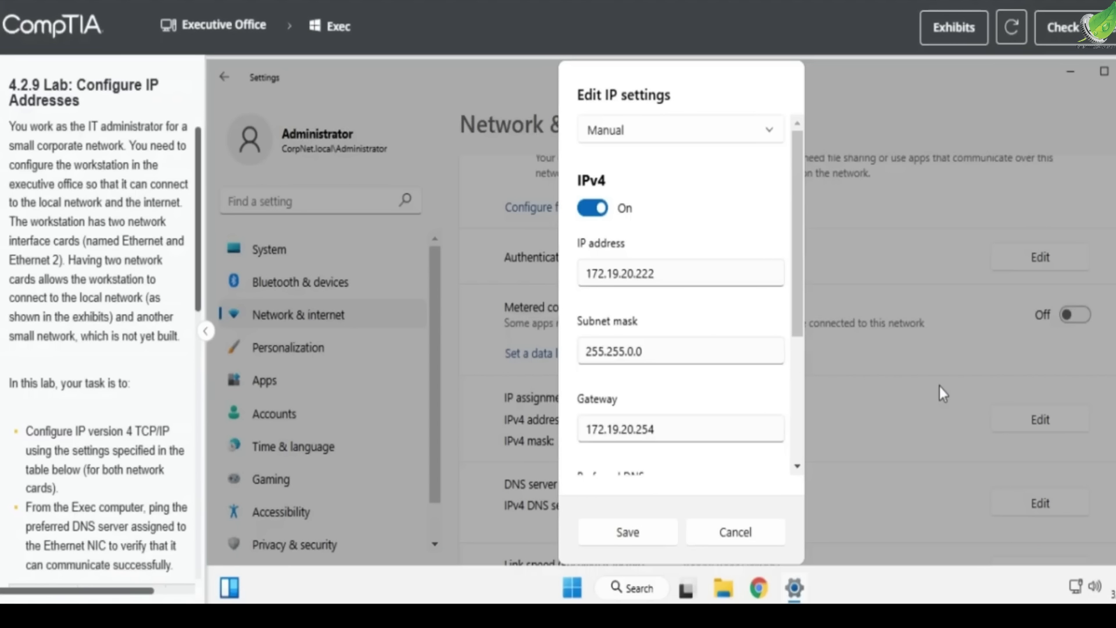
scroll(107, 410, "down", 5)
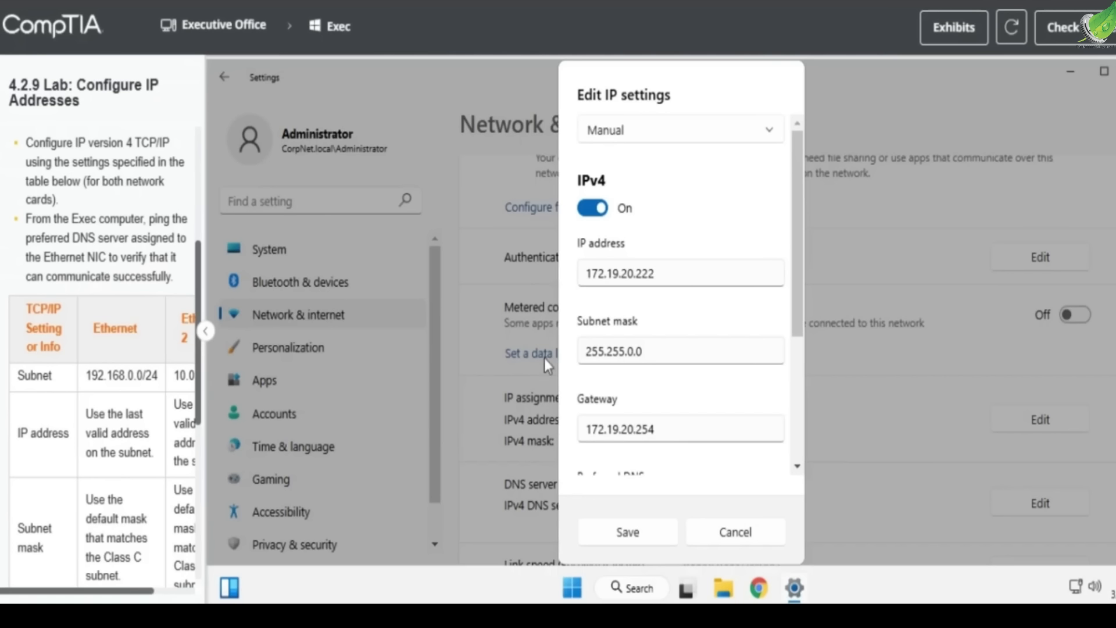
triple_click(640, 275)
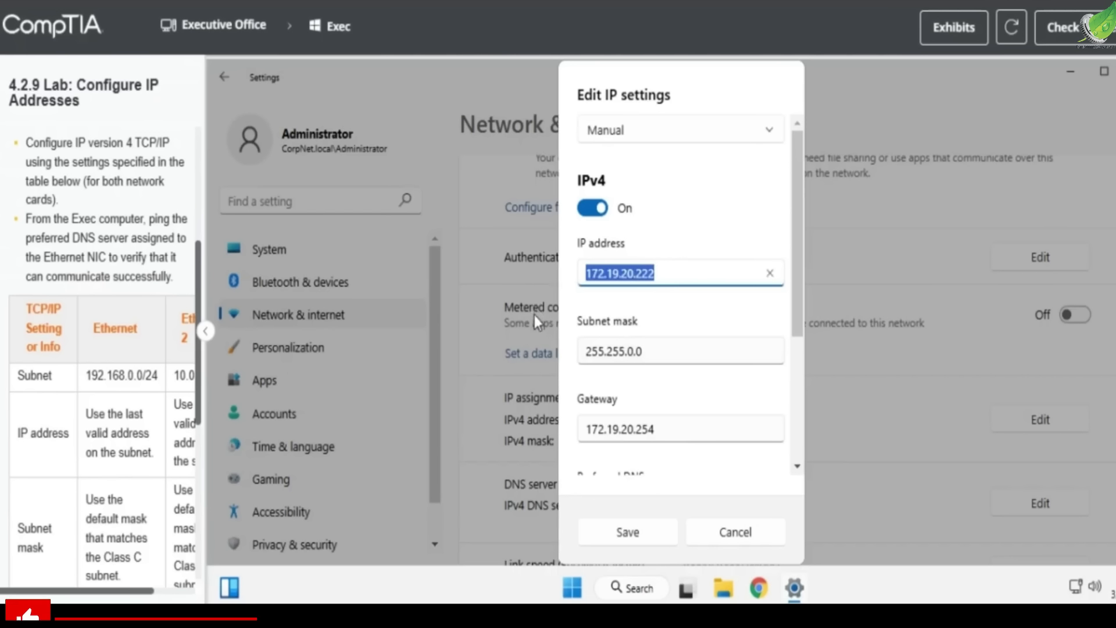
type("192")
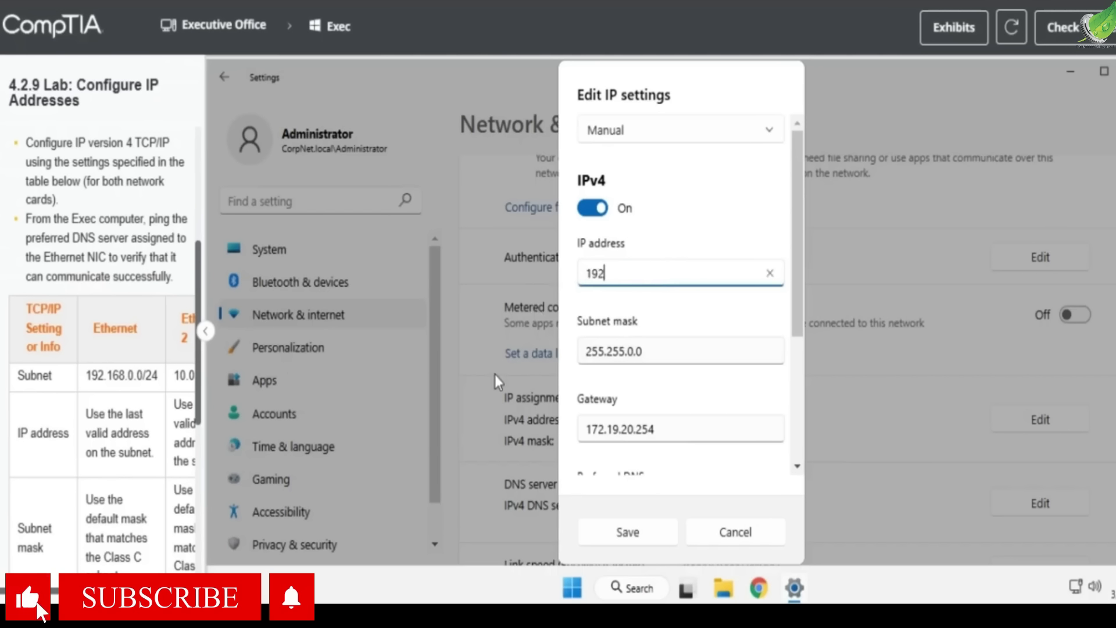
type(".168.0.")
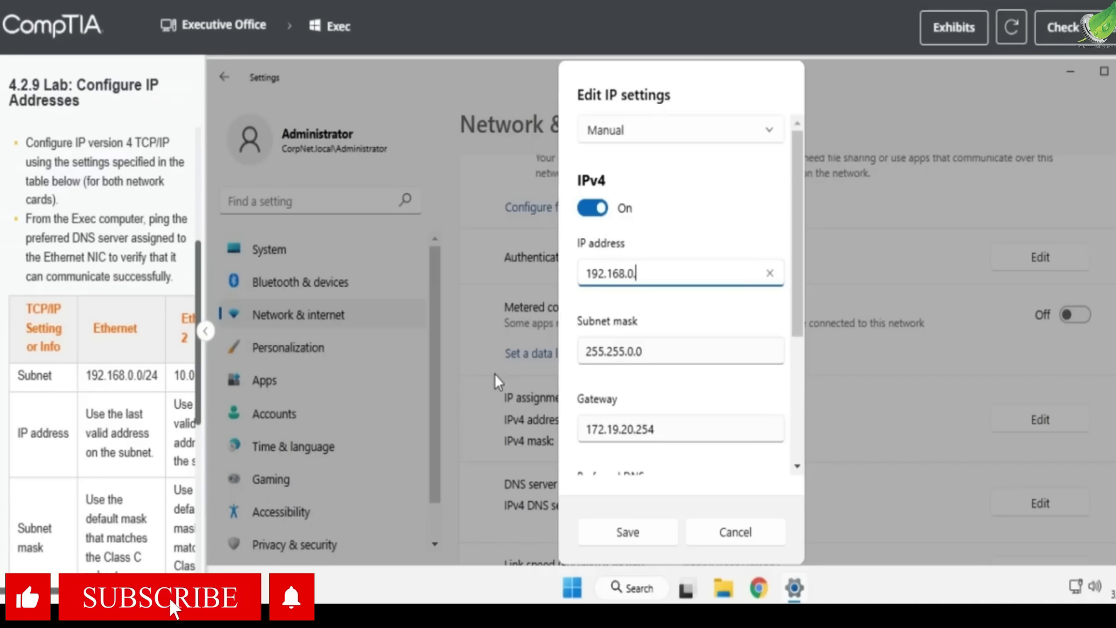
type("254")
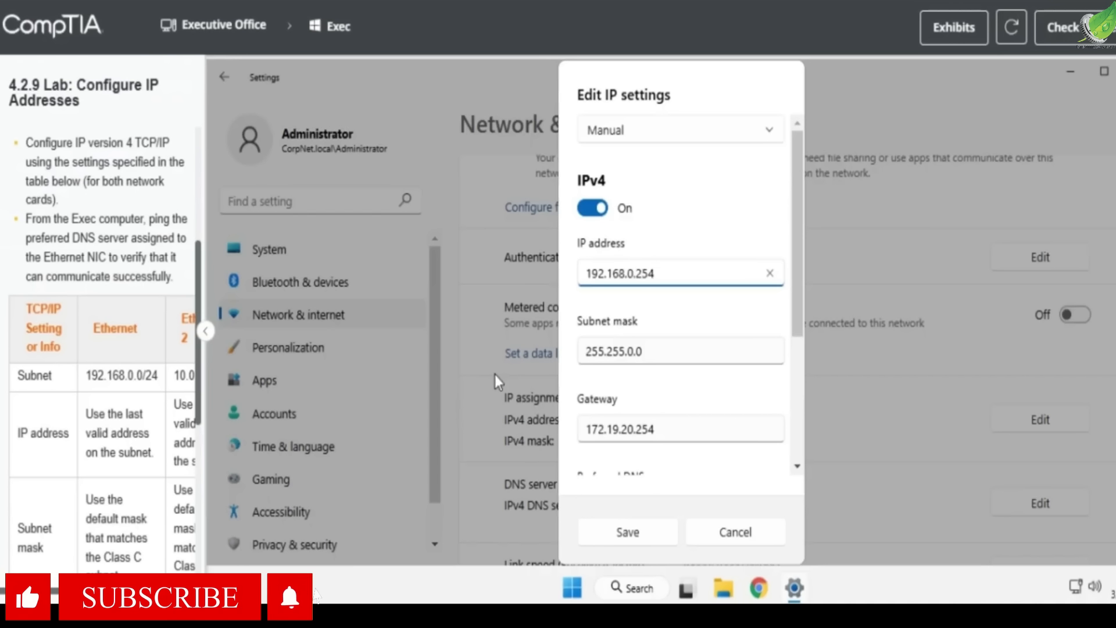
Step: Set the Ethernet adapter's gateway to 192.168.0.5
scroll(138, 484, "down", 2)
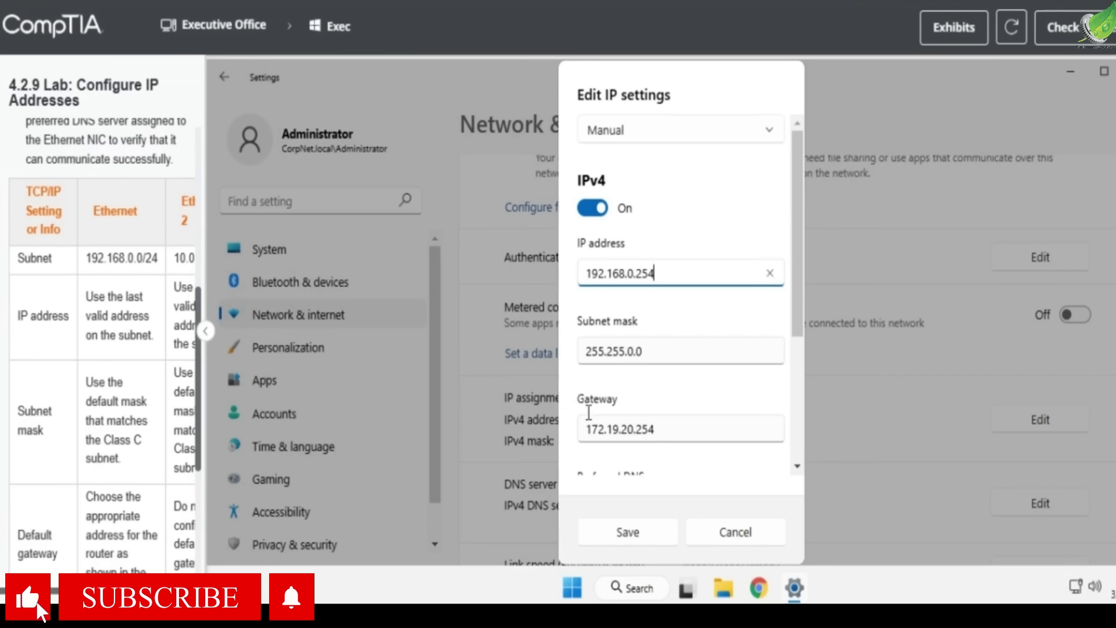
scroll(640, 400, "down", 1)
triple_click(672, 376)
key("BackSpace")
type("192.168")
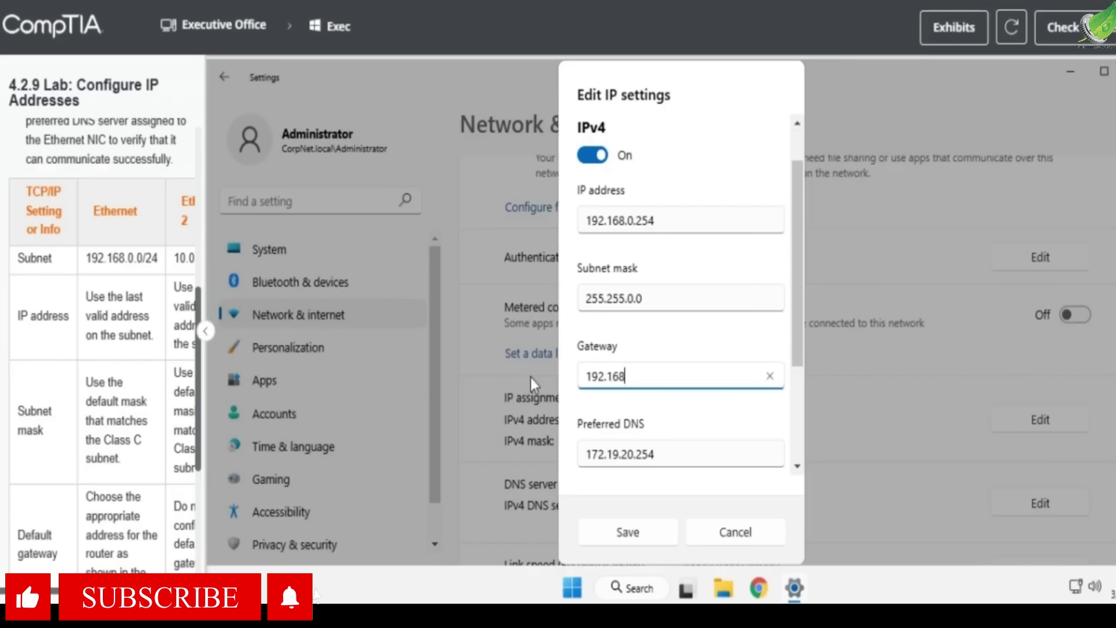
type(".0.5")
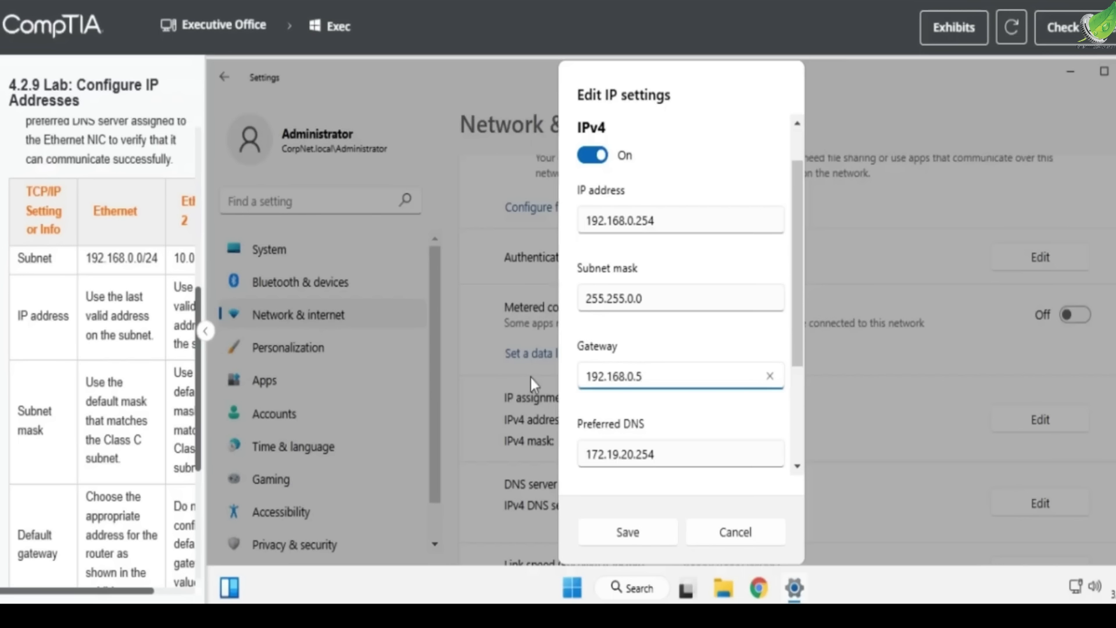
Step: Set the Ethernet adapter's preferred DNS to 163.128.78.93 and its alternate DNS to 163.128.80.93
key("Tab")
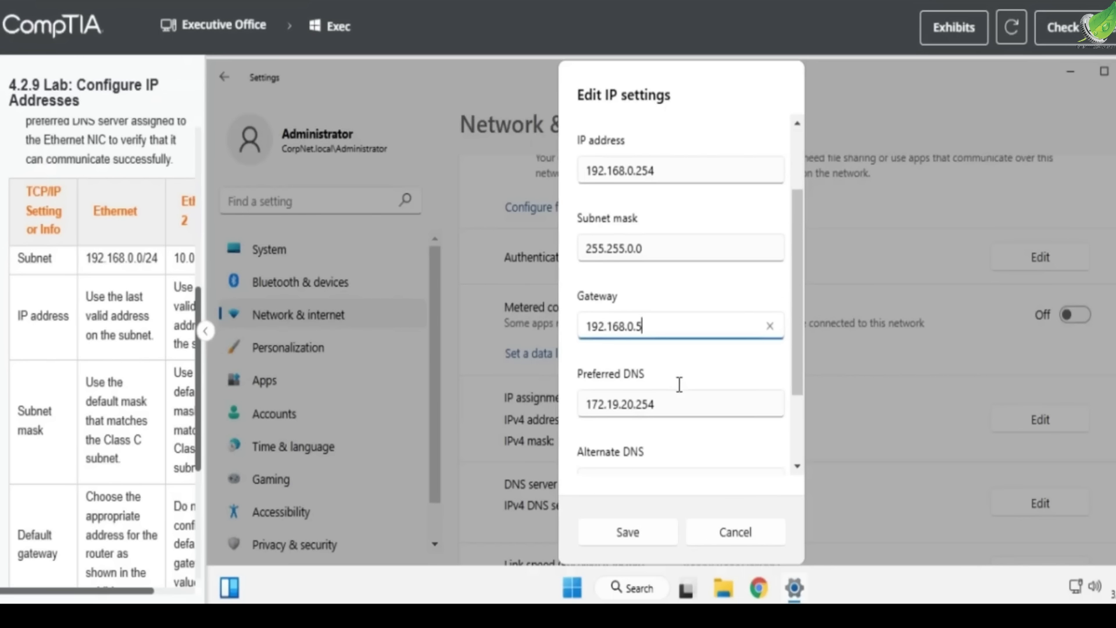
key("BackSpace")
type("1")
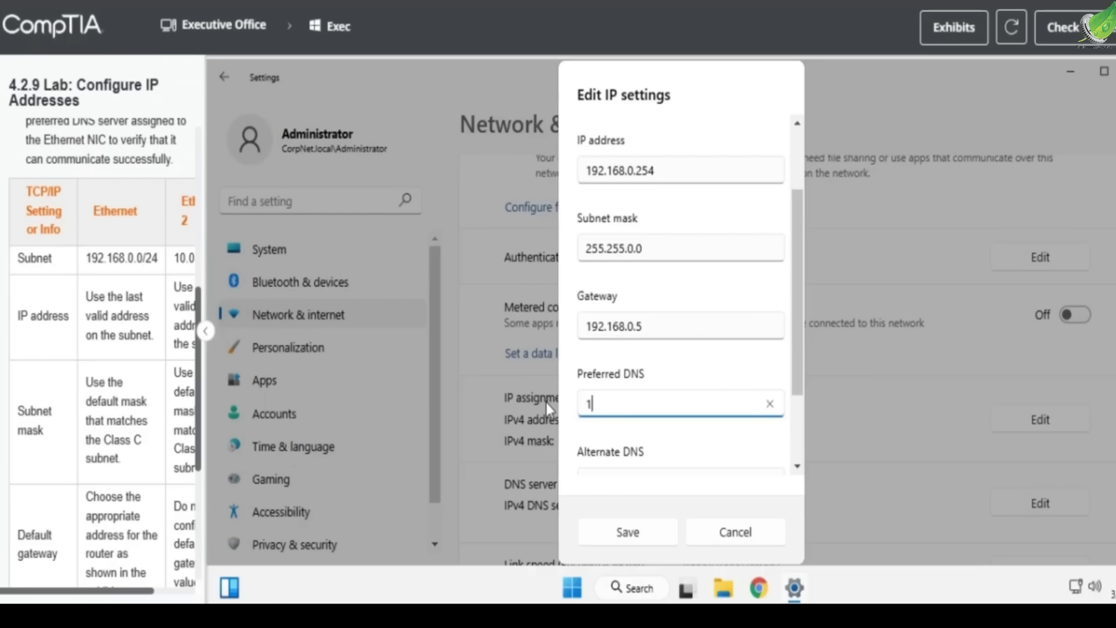
type("63.128.78.93")
scroll(659, 444, "down", 2)
left_click_drag(658, 386, 579, 381)
type("163.")
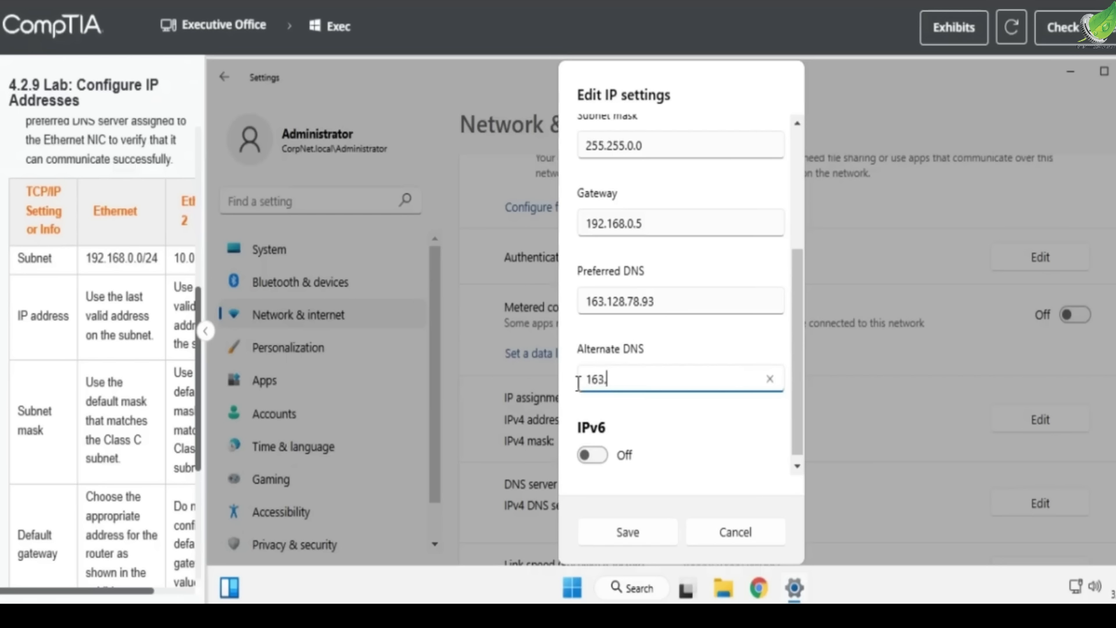
type("128.80.94")
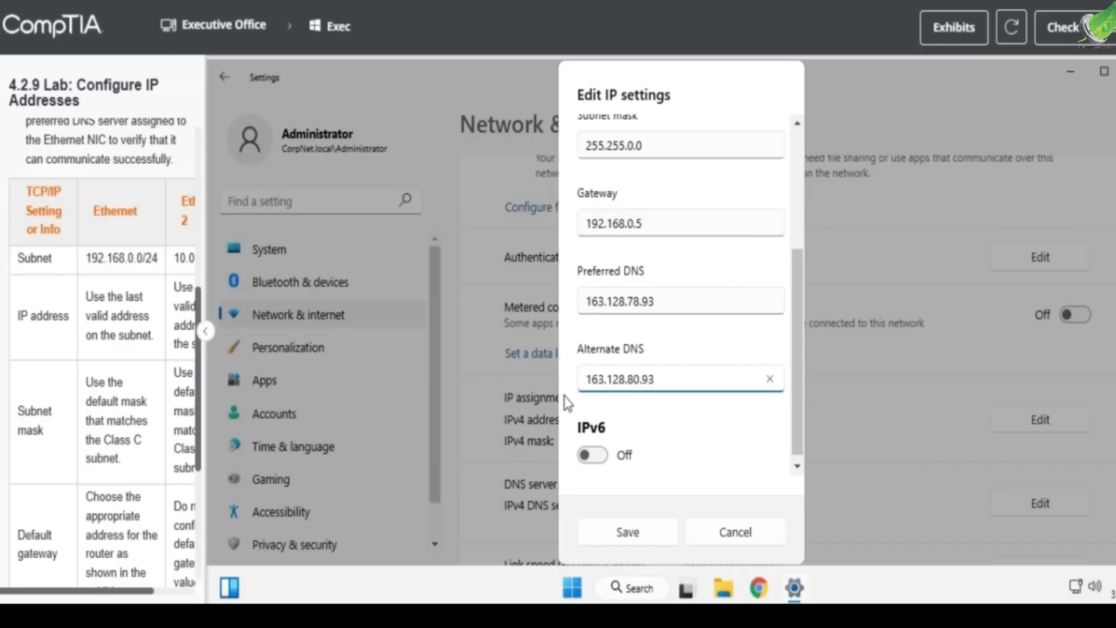
Step: Change the Ethernet adapter's subnet mask to the Class C default, 255.255.255.0
scroll(640, 353, "up", 3)
scroll(636, 348, "up", 3)
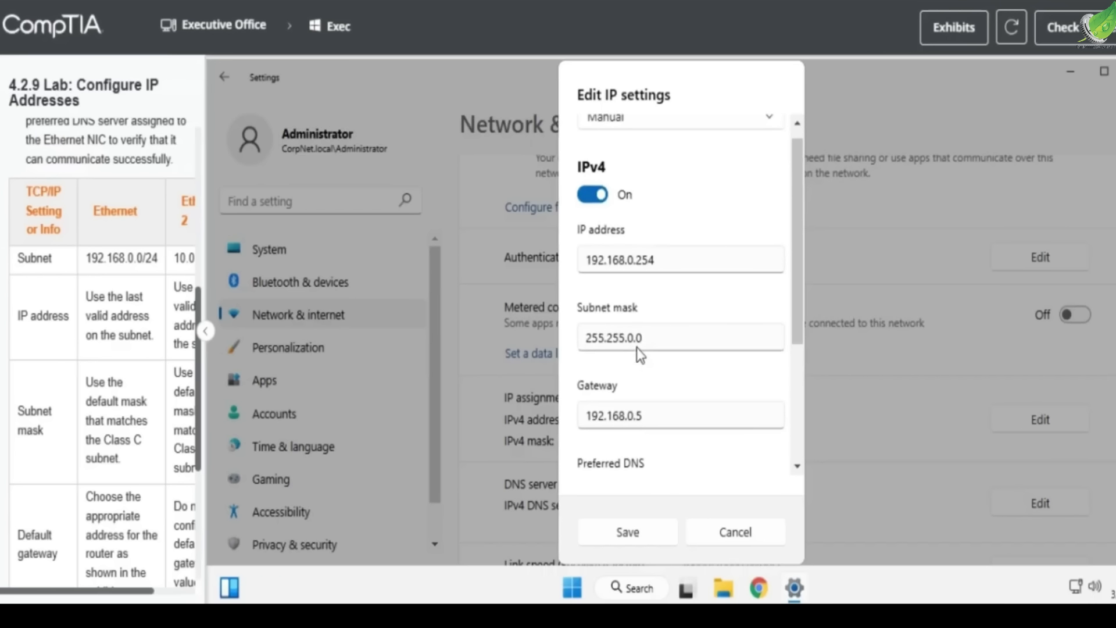
scroll(668, 348, "down", 3)
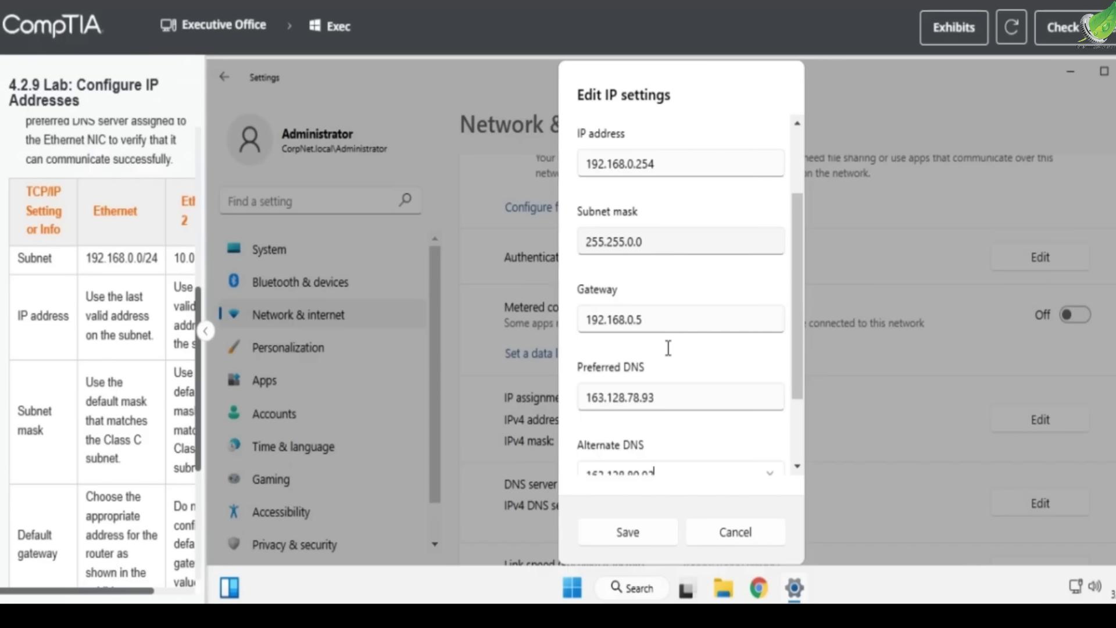
left_click(641, 247)
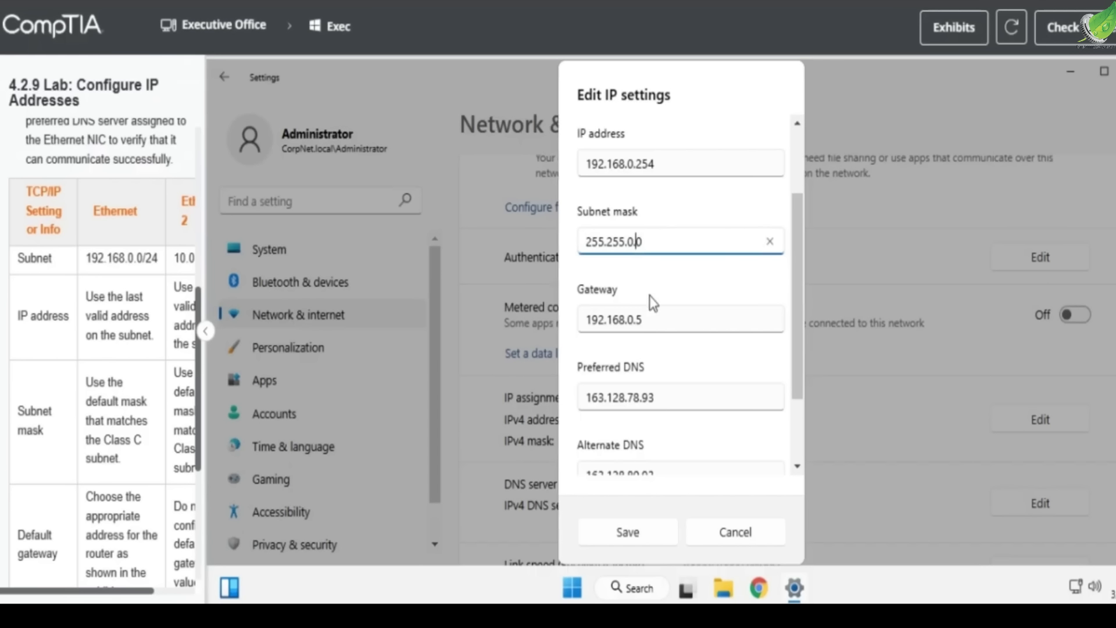
key("BackSpace")
type("255.")
left_click(686, 287)
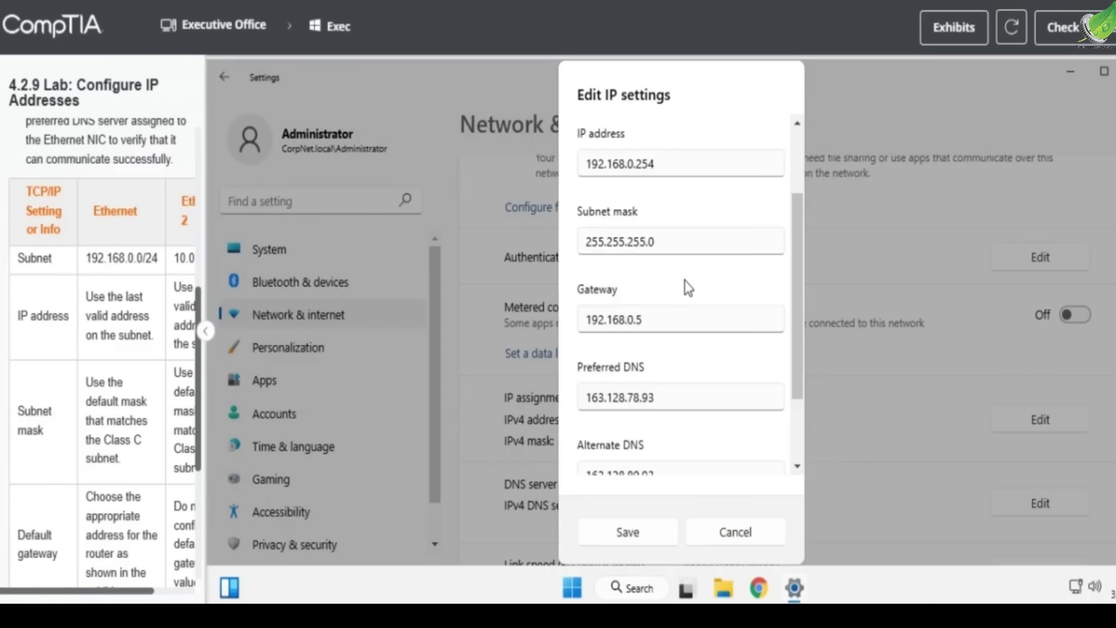
Step: Review the gateway and DNS entries and save the Ethernet adapter's IP settings
scroll(688, 287, "down", 2)
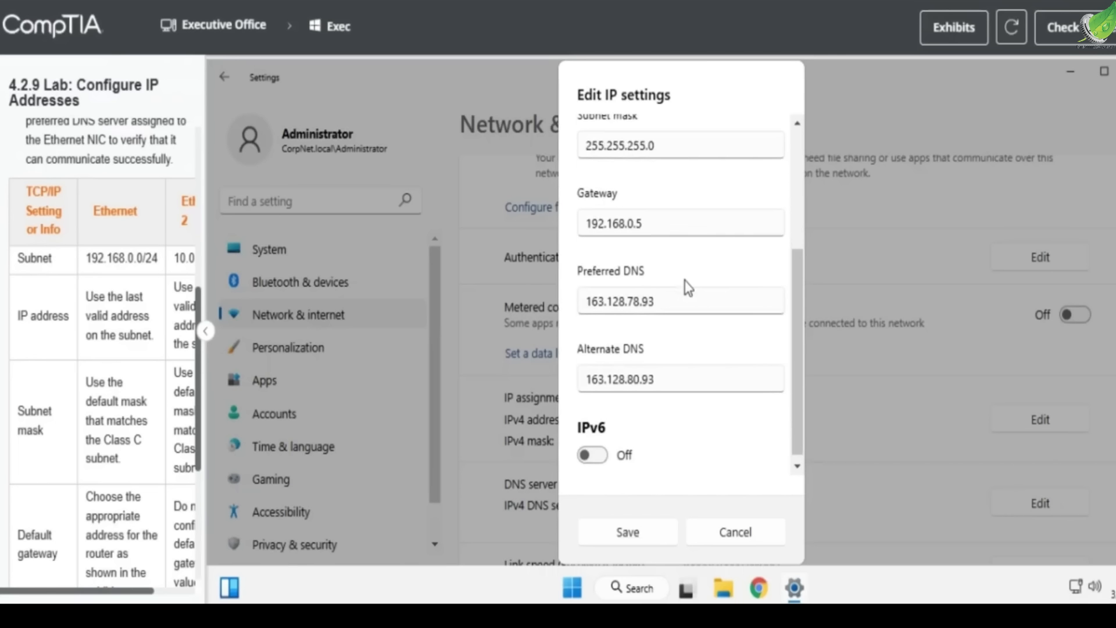
scroll(689, 287, "down", 1)
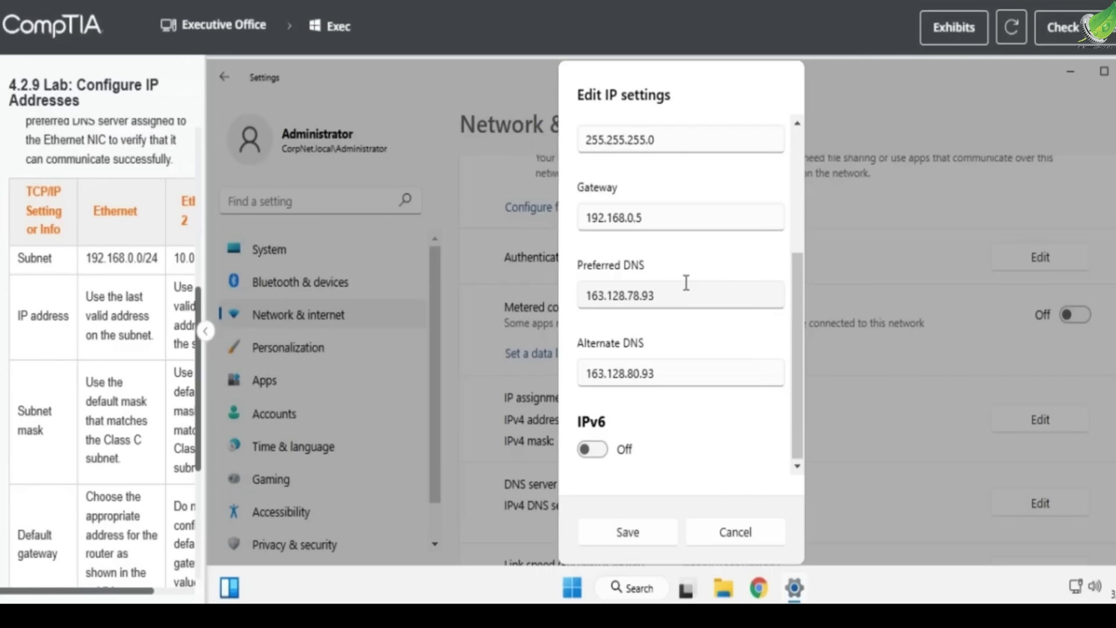
left_click(661, 532)
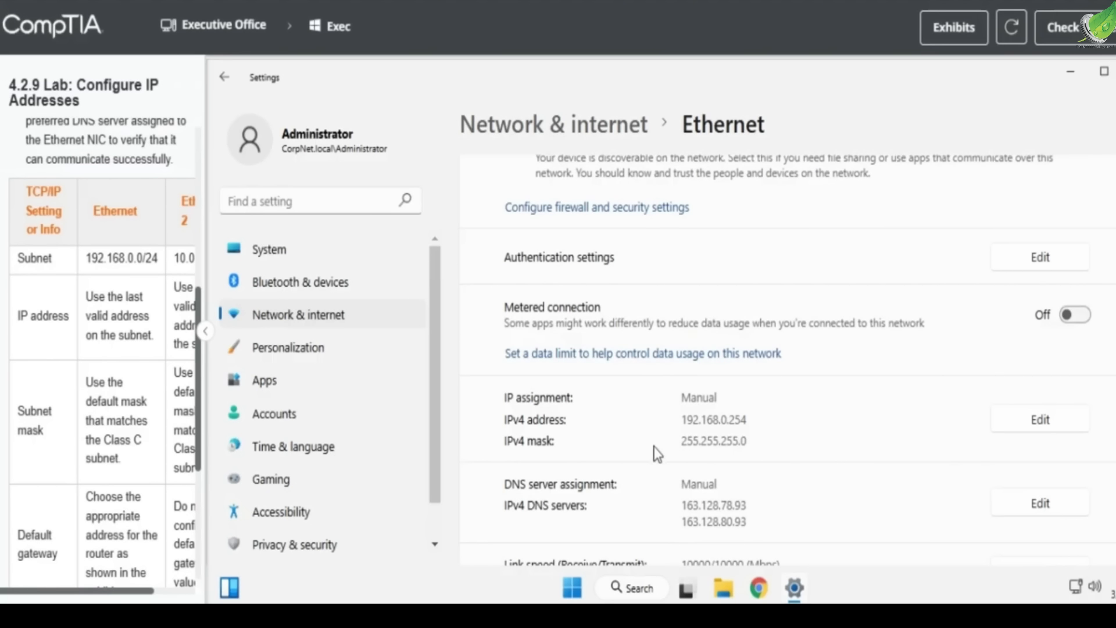
scroll(650, 439, "up", 3)
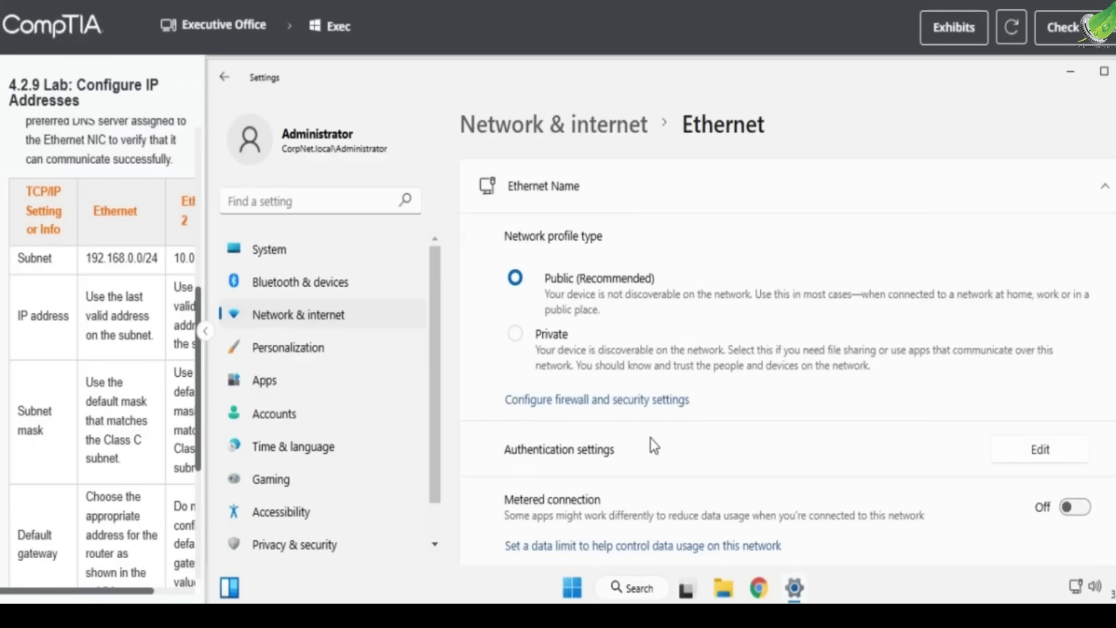
Step: Open the additional network adapter options from the advanced network settings to list the workstation's adapters
left_click(319, 287)
left_click(336, 308)
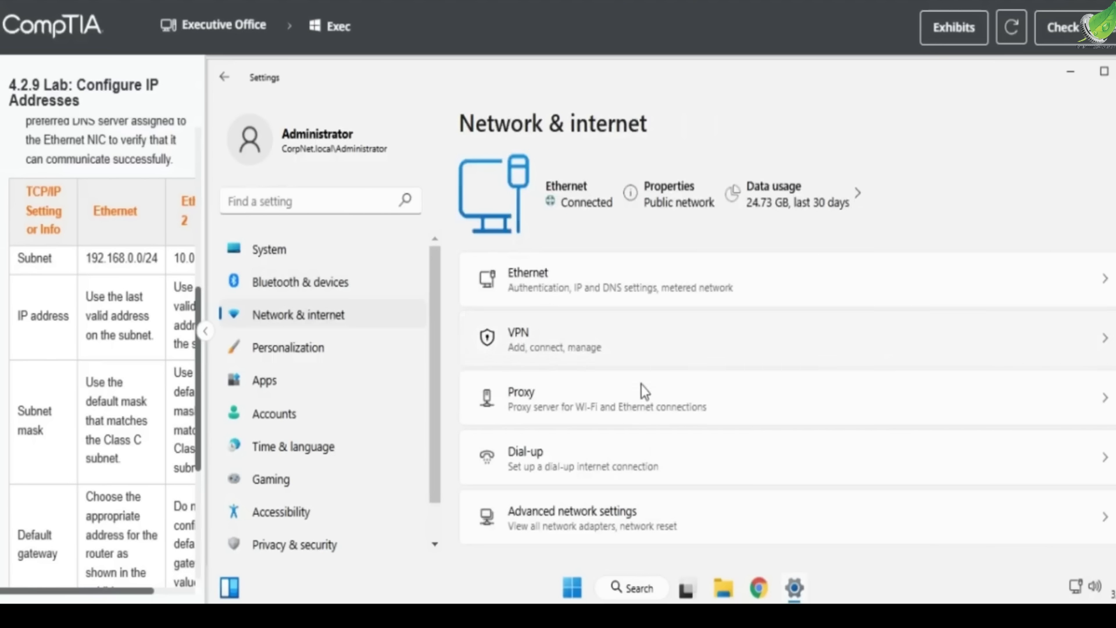
left_click(620, 521)
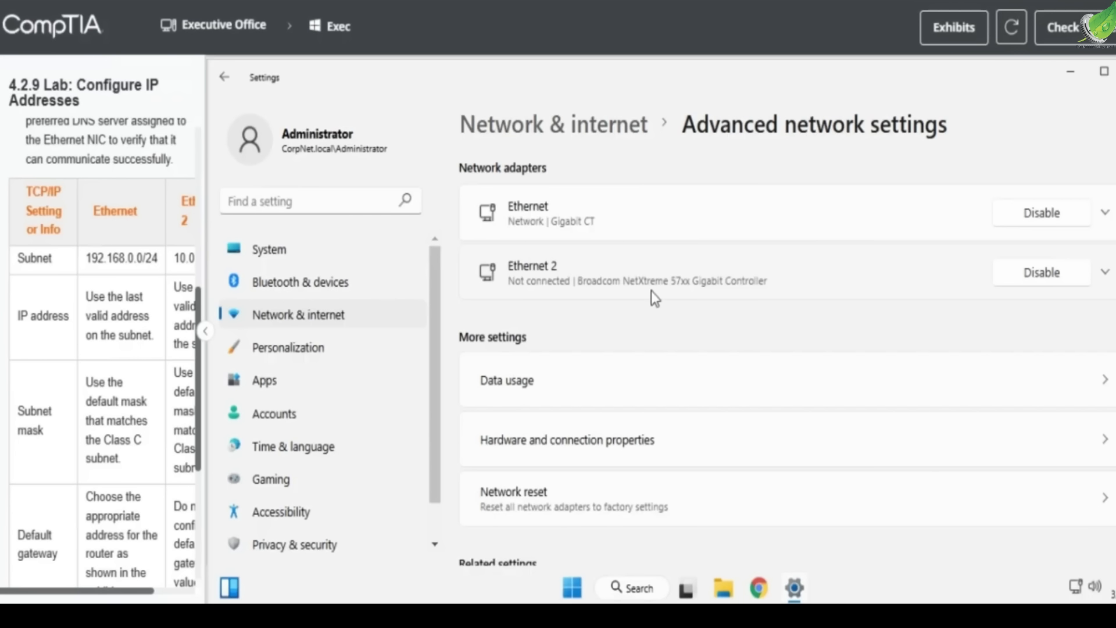
scroll(651, 291, "down", 4)
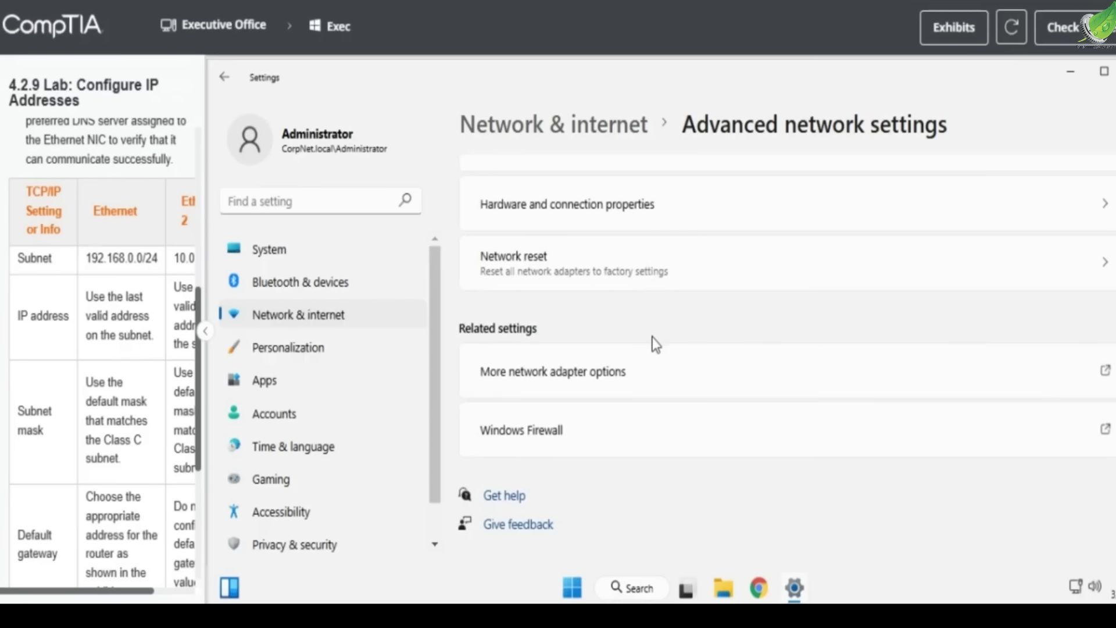
left_click(654, 366)
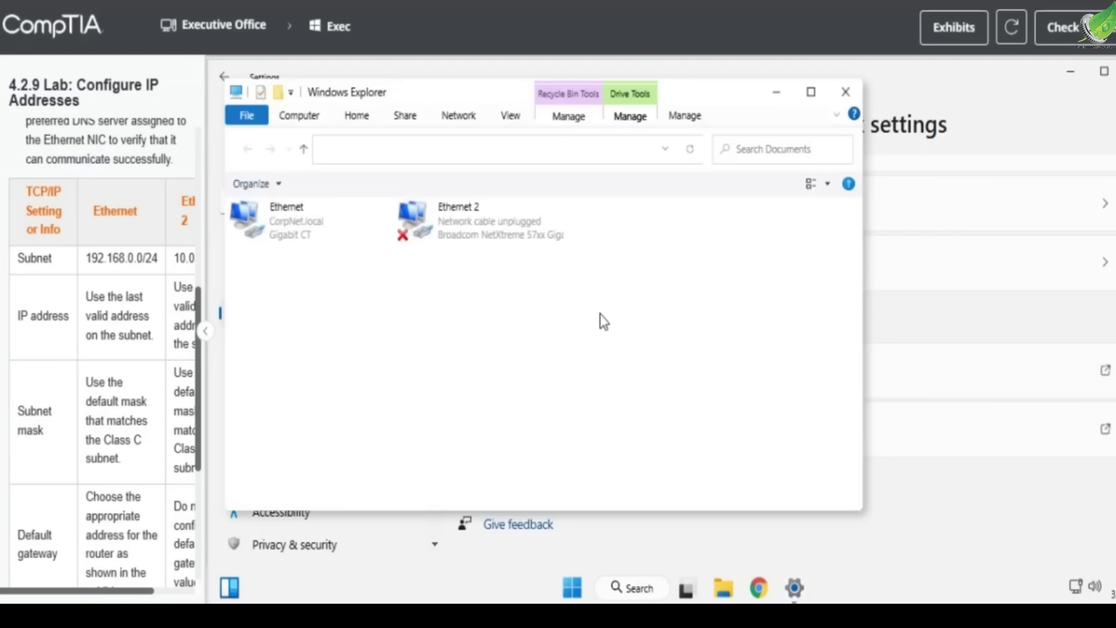
Step: Open the Internet Protocol Version 4 (TCP/IPv4) properties of the Ethernet 2 adapter
right_click(484, 237)
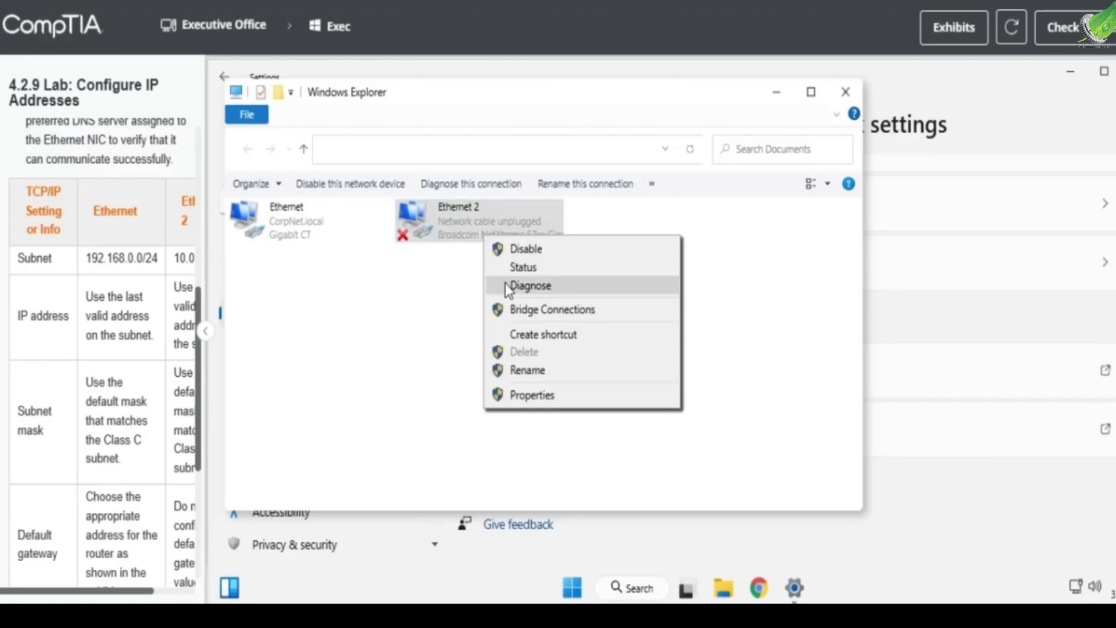
left_click(529, 396)
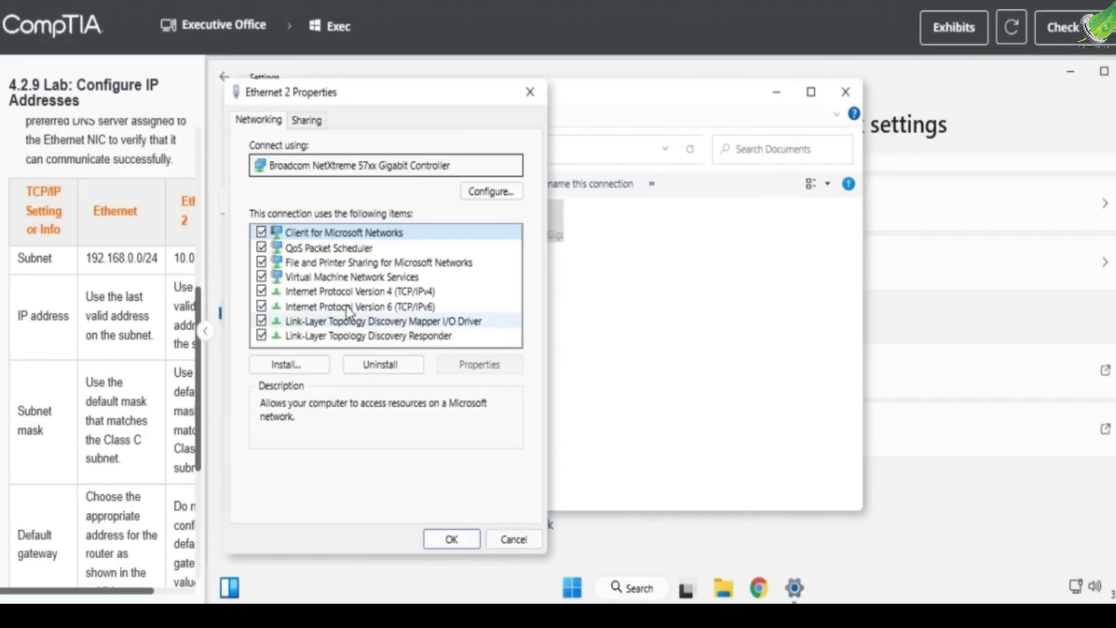
left_click(318, 295)
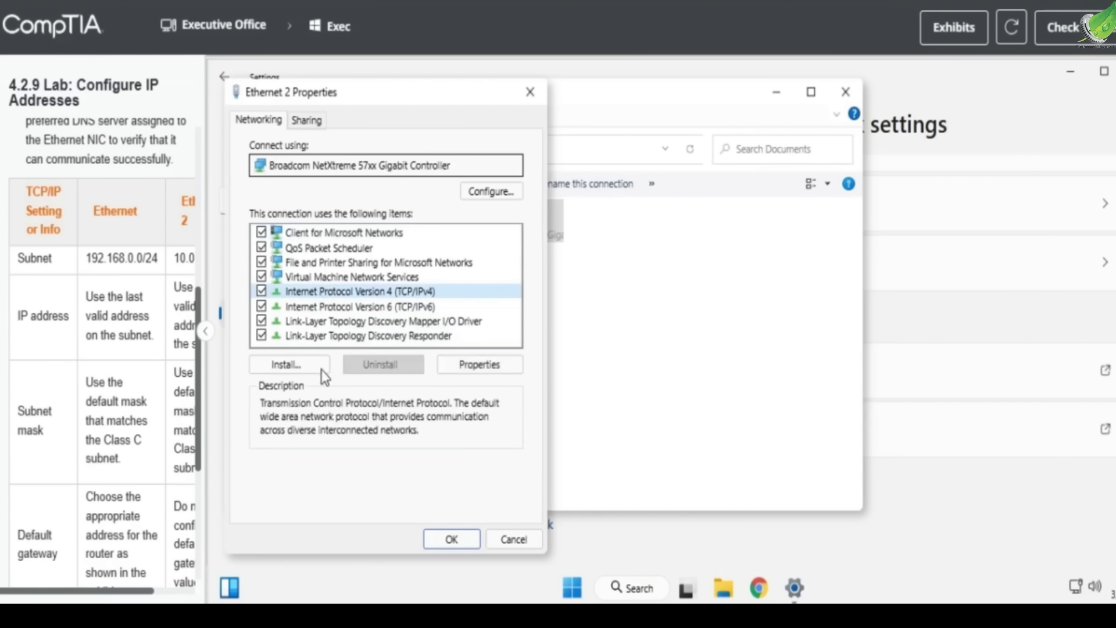
left_click(466, 366)
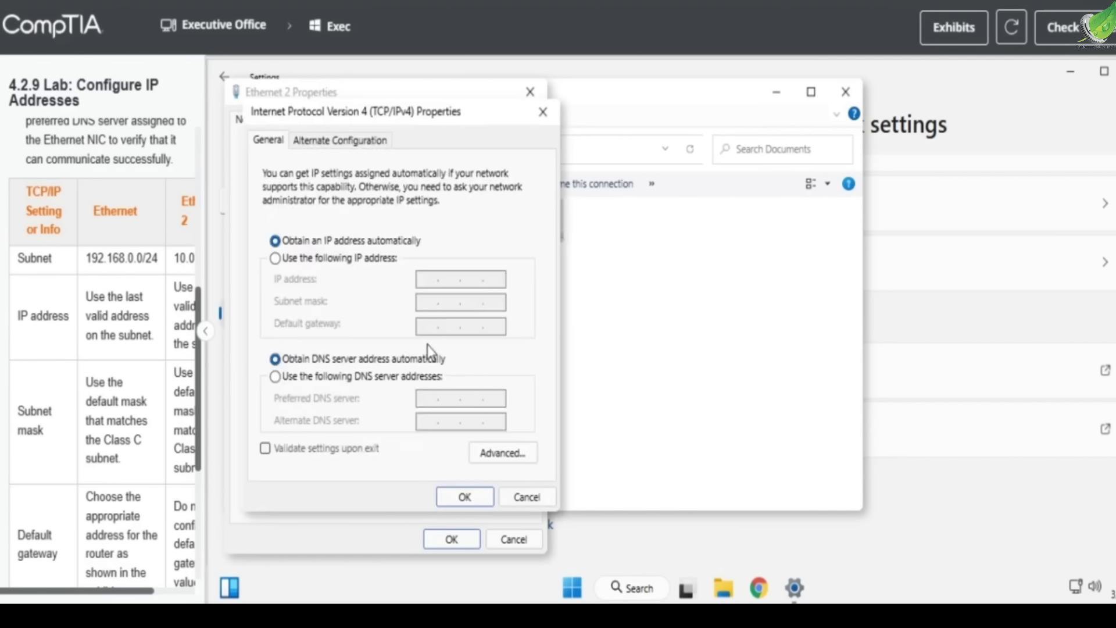
Step: Switch Ethernet 2 to a manually assigned address and set its IP address to 10.0.255.254
left_click(381, 262)
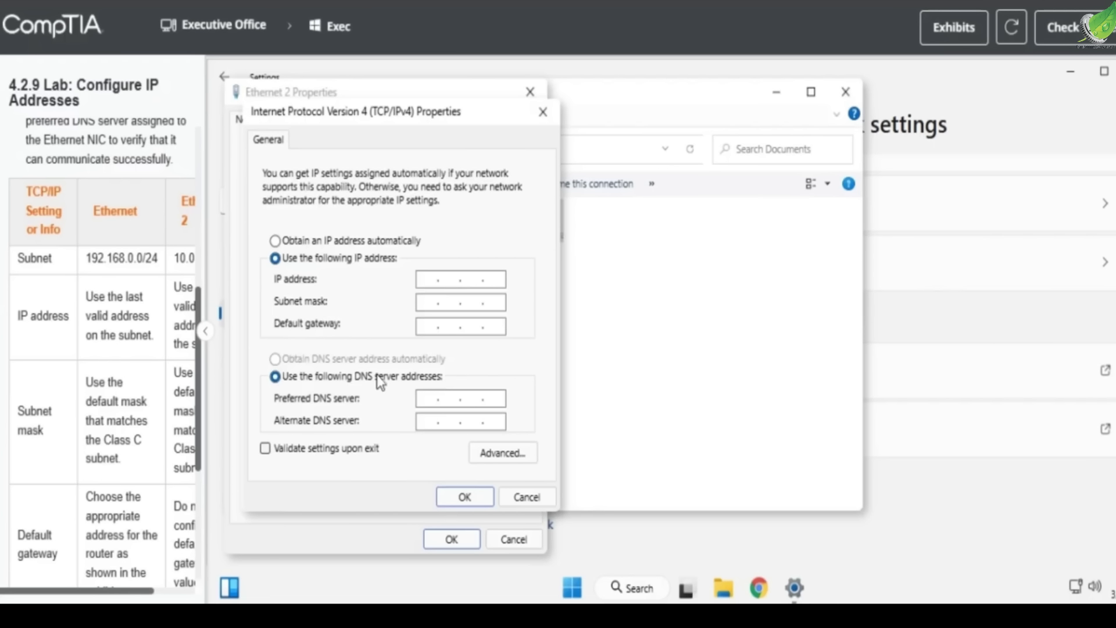
left_click(429, 280)
type("10 . 0 . 255 . 254")
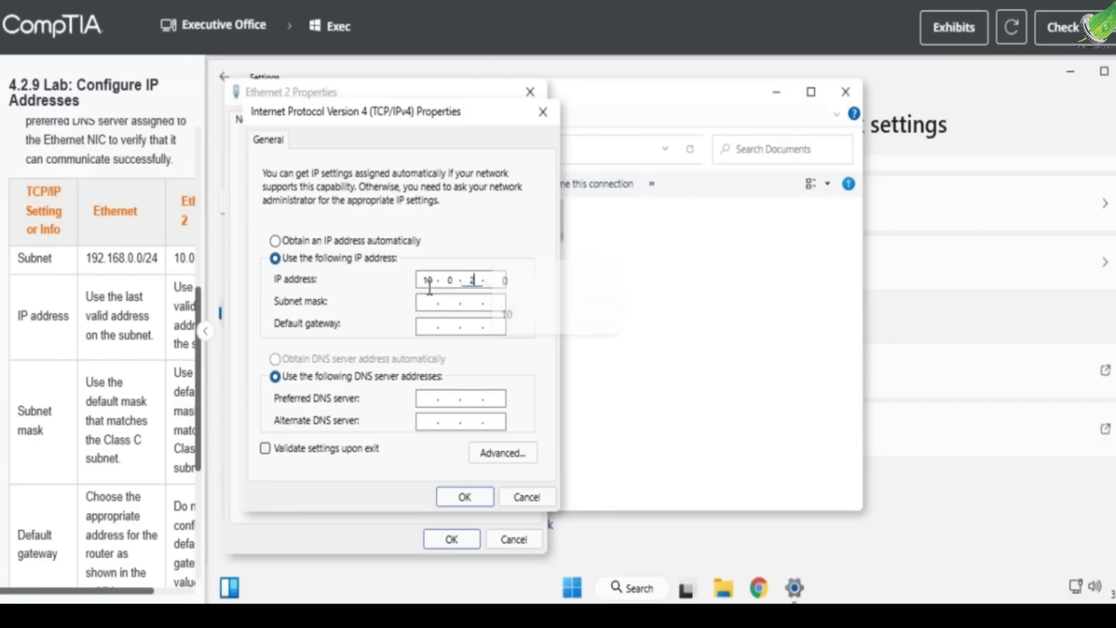
Step: Set Ethernet 2's subnet mask to 255.255.0.0, leave the default gateway empty, and save the adapter's settings
left_click(429, 296)
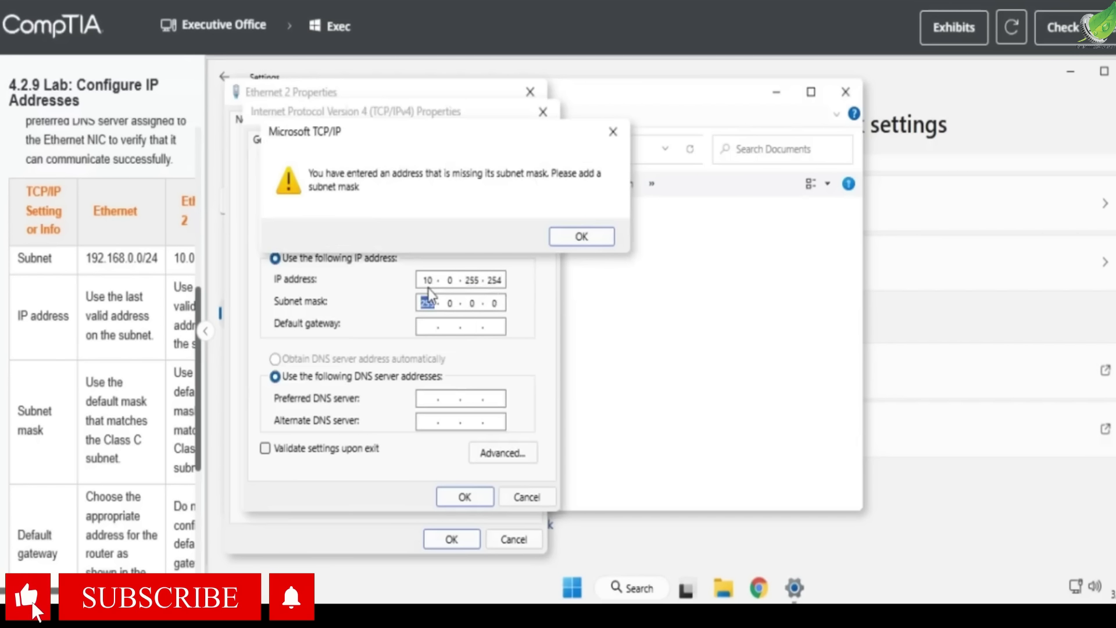
left_click(584, 234)
left_click_drag(447, 302, 492, 326)
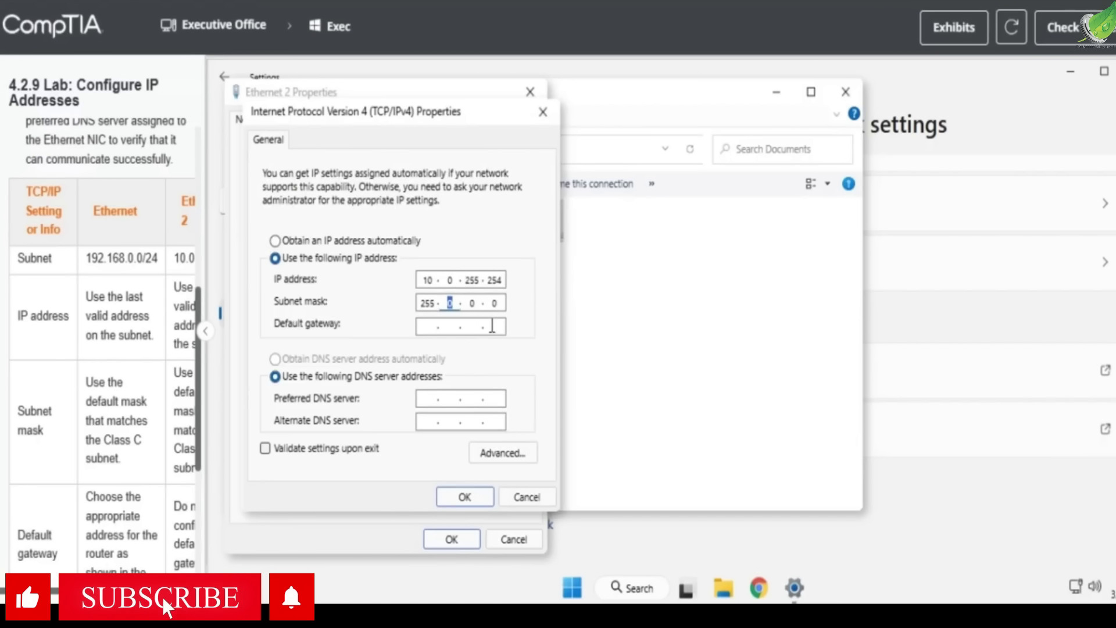
type("255")
left_click(430, 325)
left_click(455, 499)
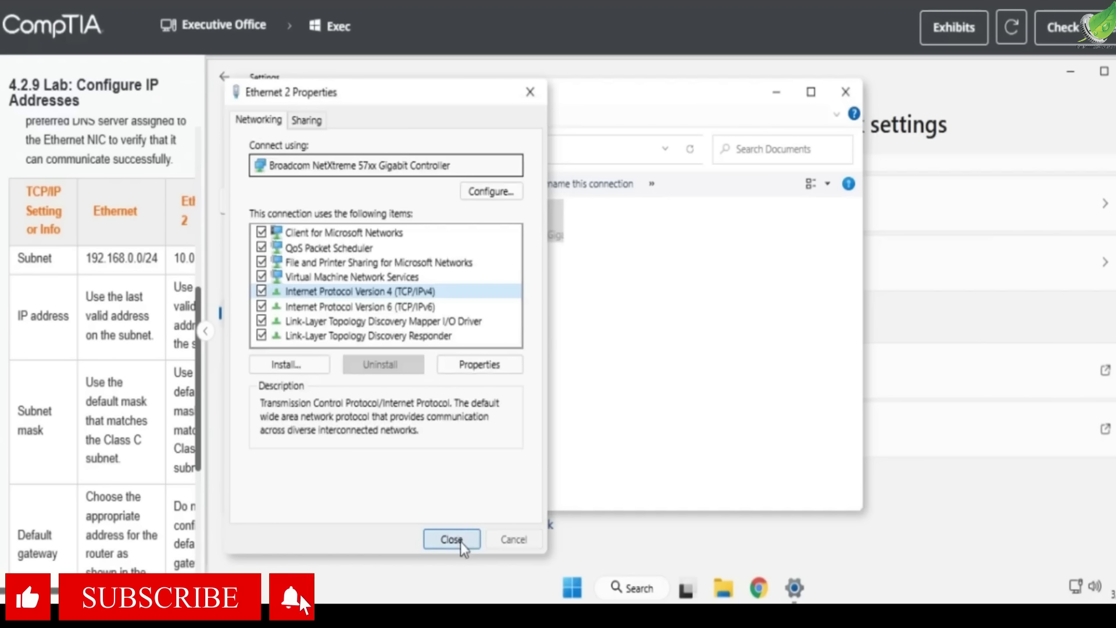
left_click(460, 541)
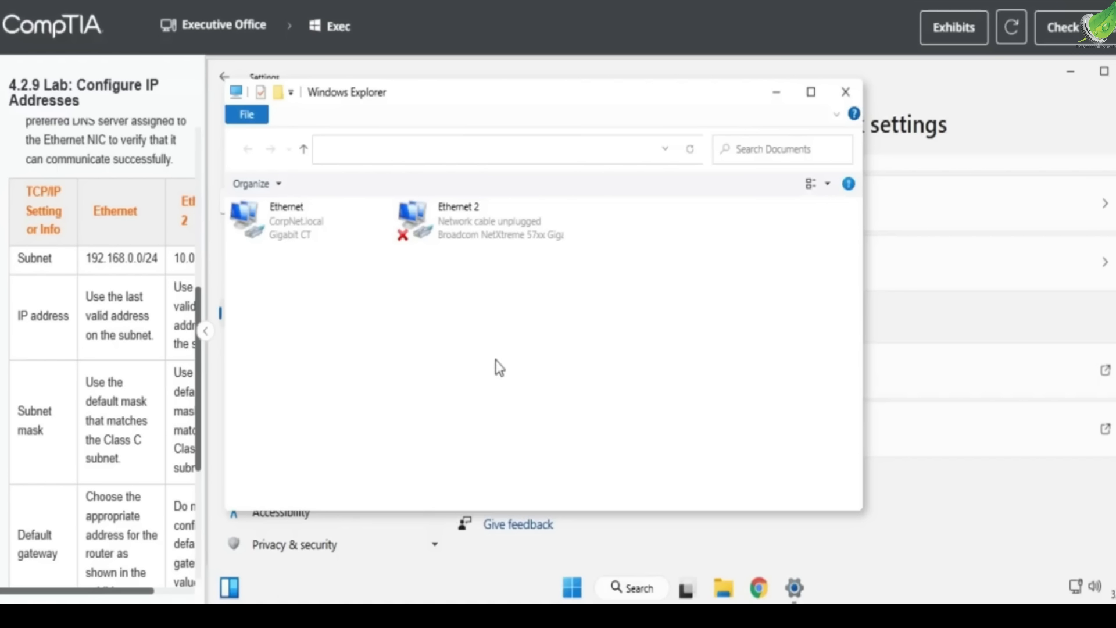
Step: Open an administrator terminal and ping the Ethernet adapter's preferred DNS server at 163.128.78.93
right_click(566, 577)
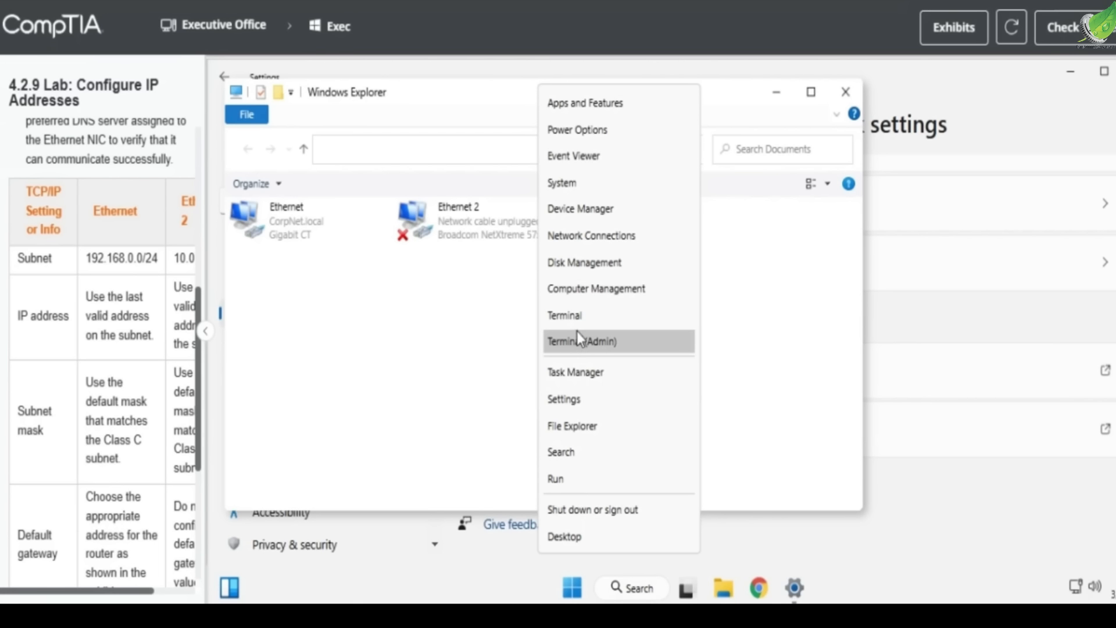
left_click(577, 331)
type("ping 16")
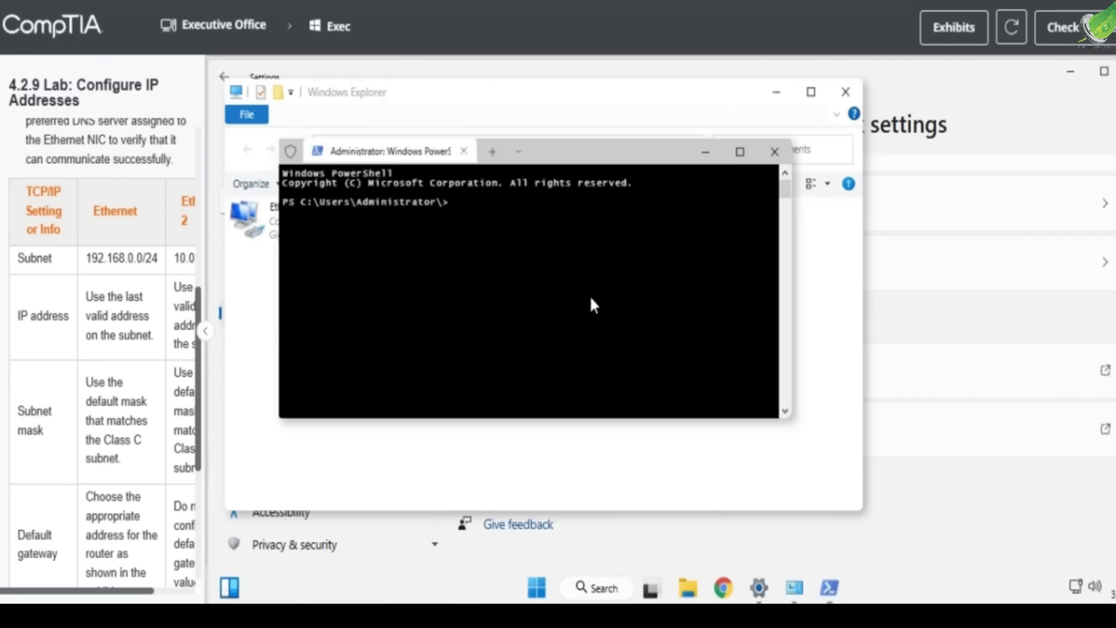
type("3.128.78.93")
key("Return")
Step: Ping the Ethernet adapter's alternate DNS server at 163.128.80.93
type("ping 1")
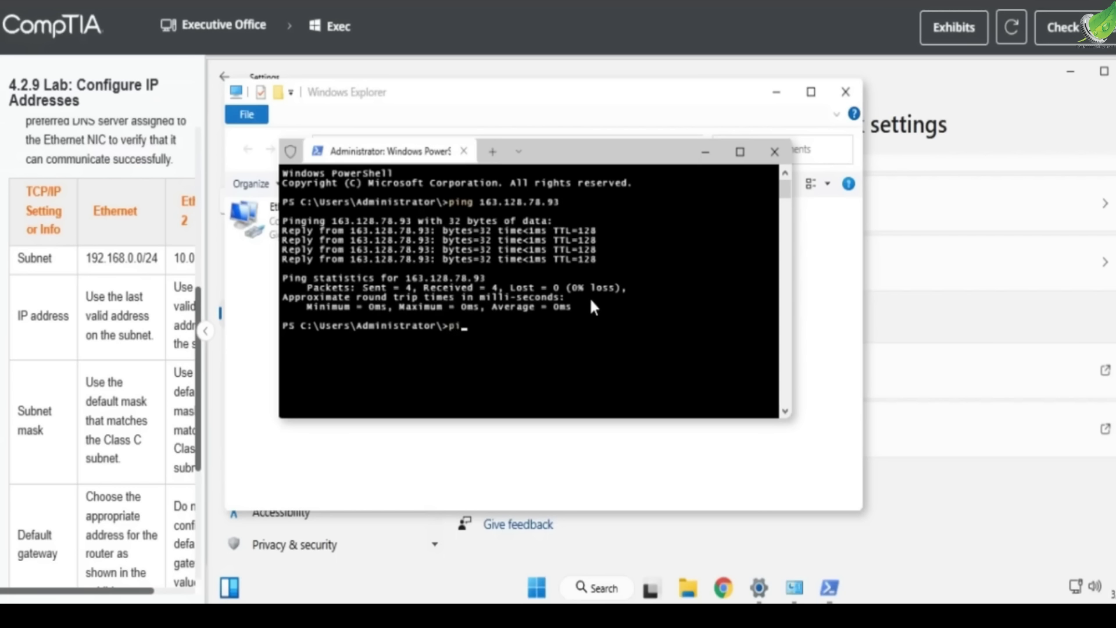
type("63.128.80.93")
key("Return")
Step: Review the ping replies from the DNS servers and have the lab's configuration checked
left_click_drag(607, 324, 357, 189)
left_click(478, 307)
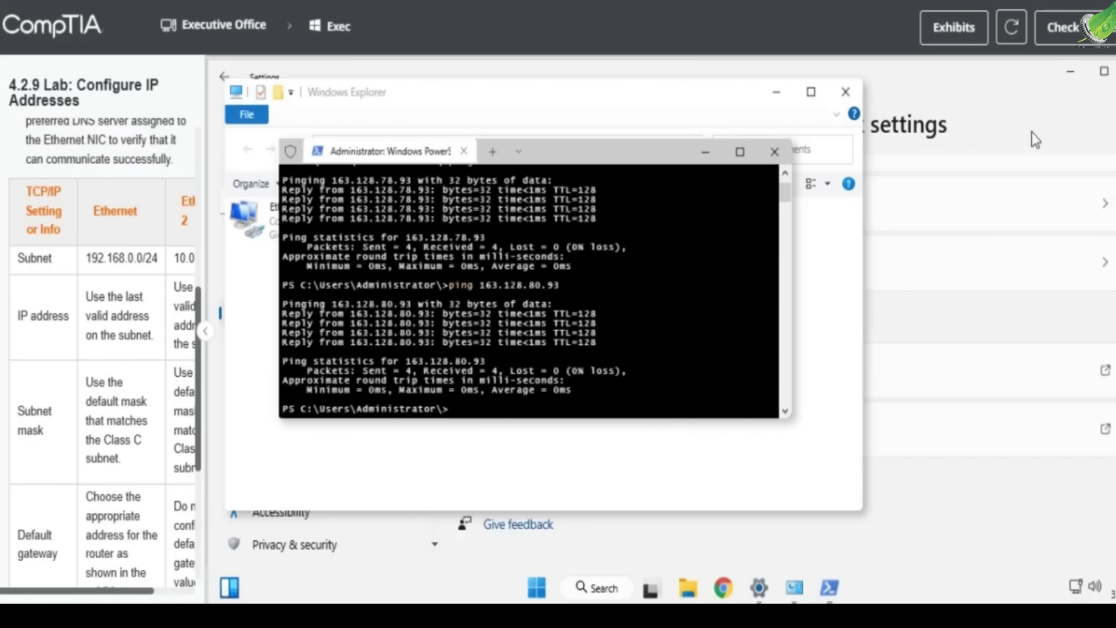
left_click(1063, 28)
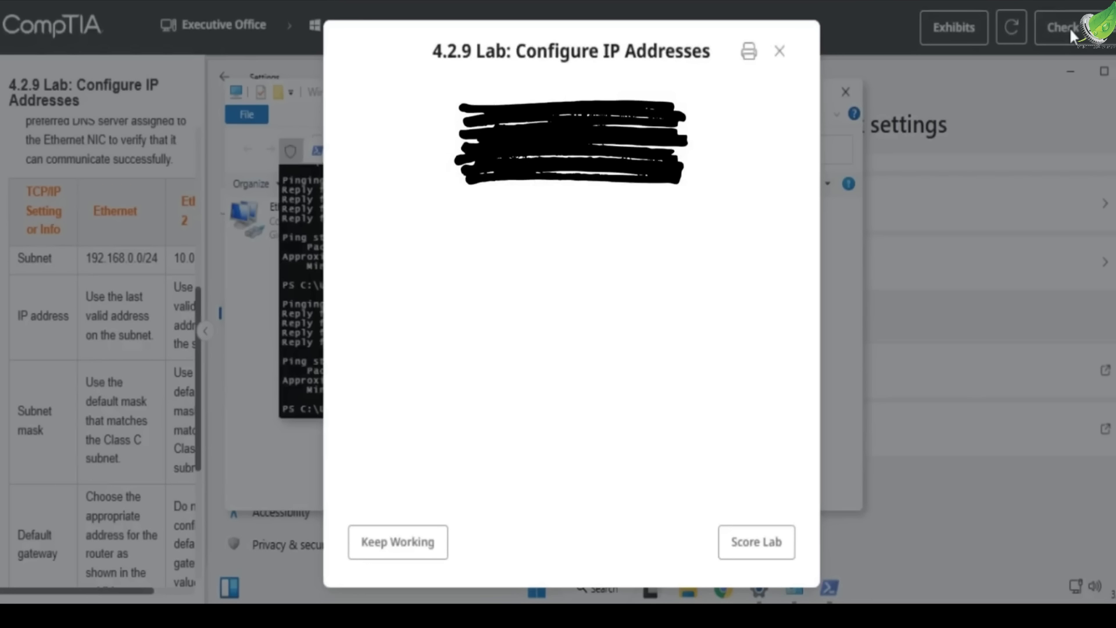